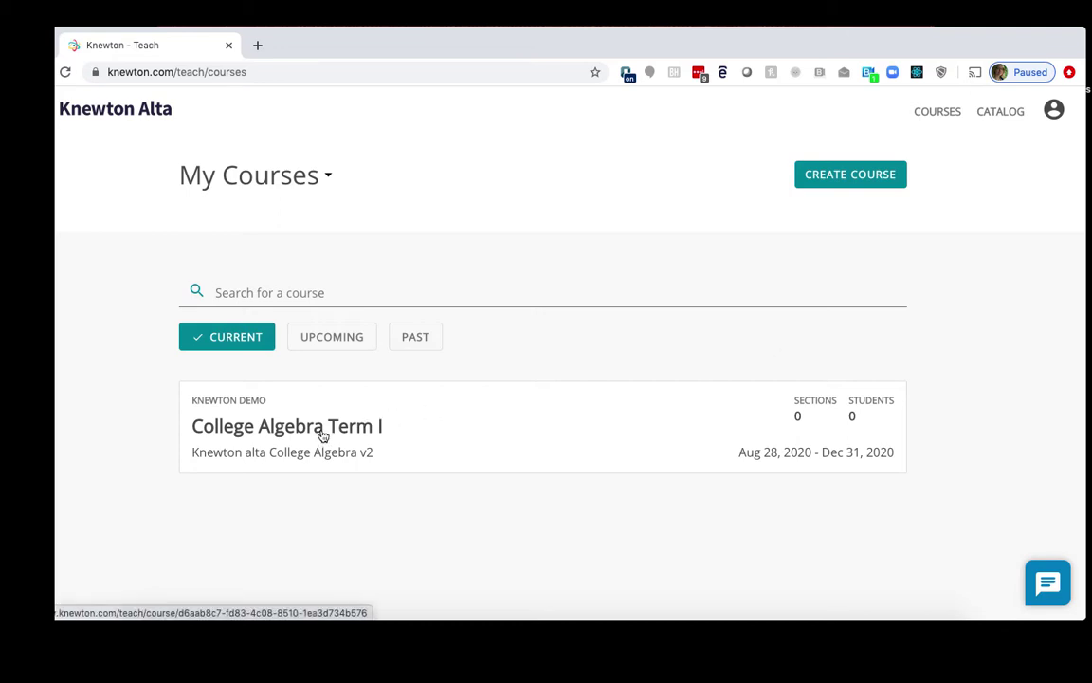
# Copy the course-copy link from College Algebra Term I's settings.
pyautogui.click(323, 435)
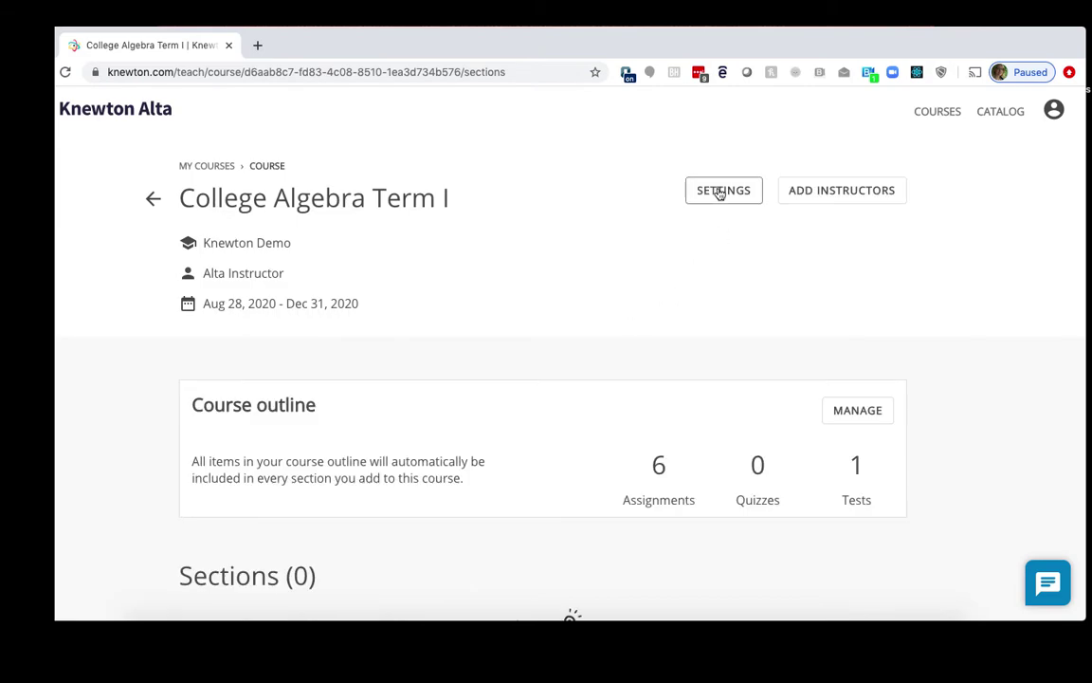
pyautogui.click(720, 192)
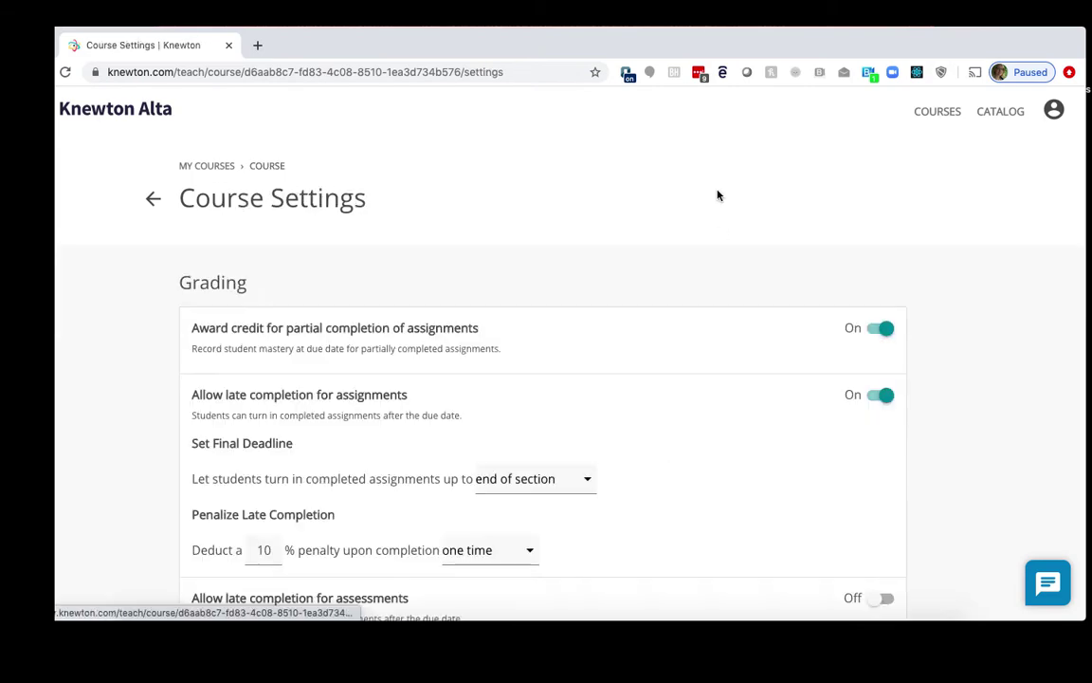
pyautogui.scroll(-5, 608, 274)
pyautogui.scroll(-15, 609, 275)
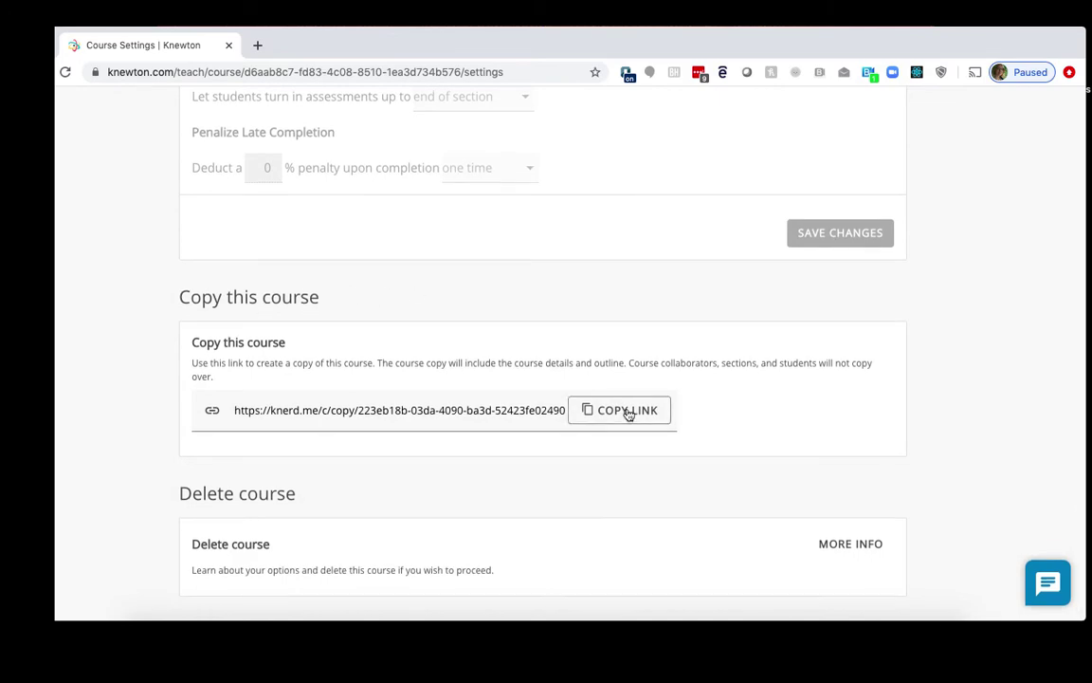
pyautogui.click(628, 413)
pyautogui.scroll(15, 337, 346)
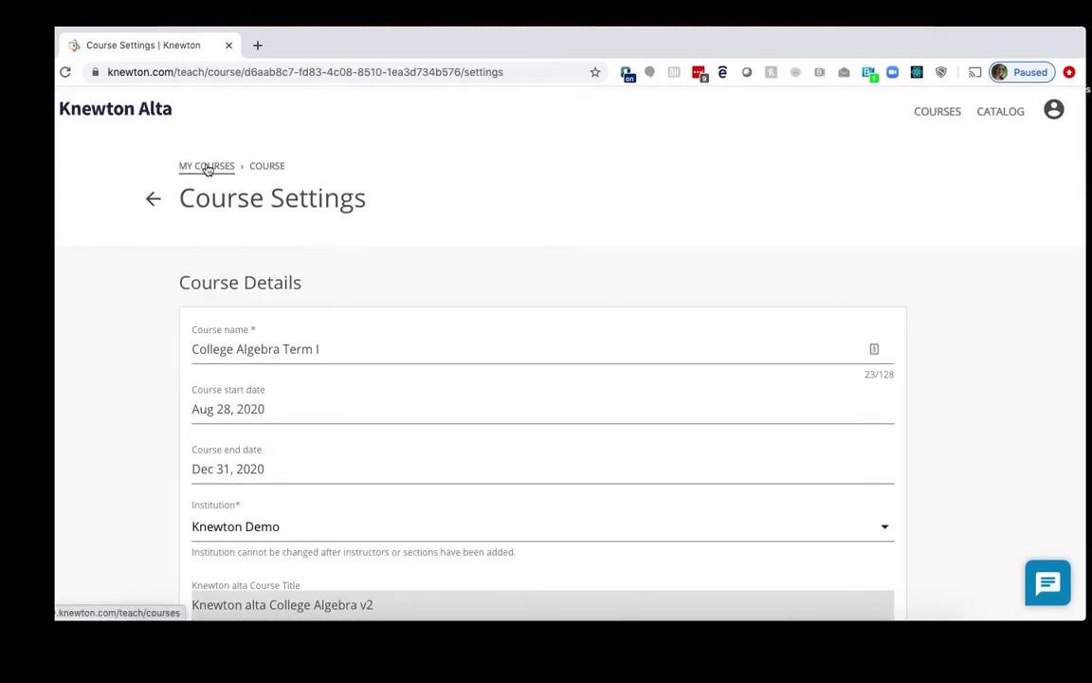
# Load the copied link from My Courses to bring up the Create a Course Copy form.
pyautogui.click(207, 169)
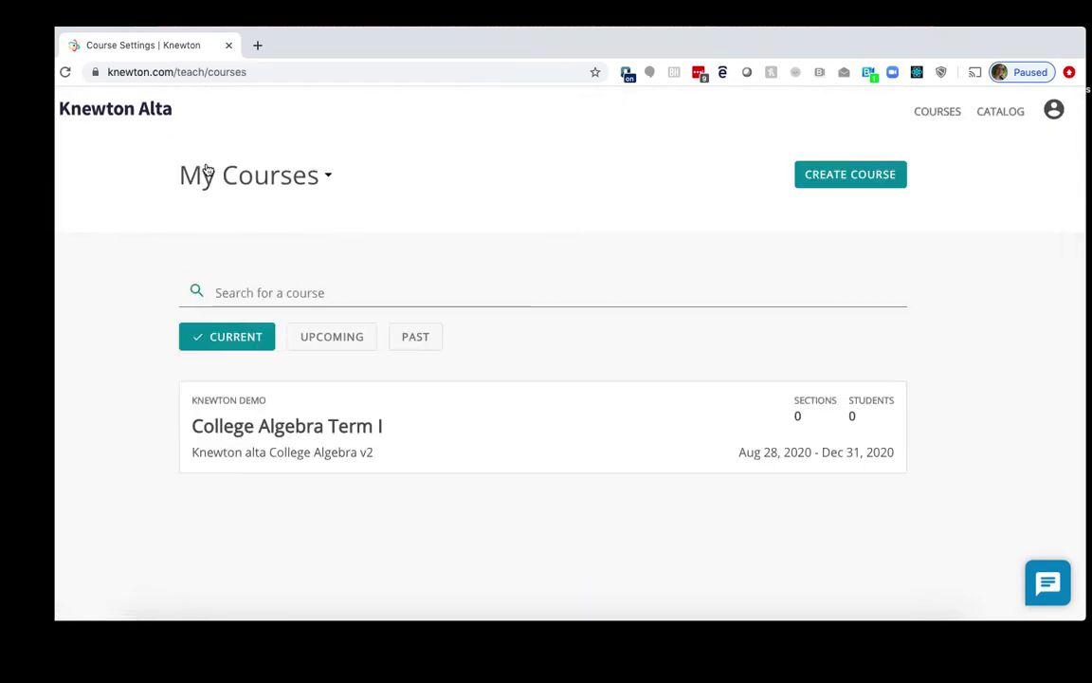
pyautogui.click(212, 71)
pyautogui.press('super+v')
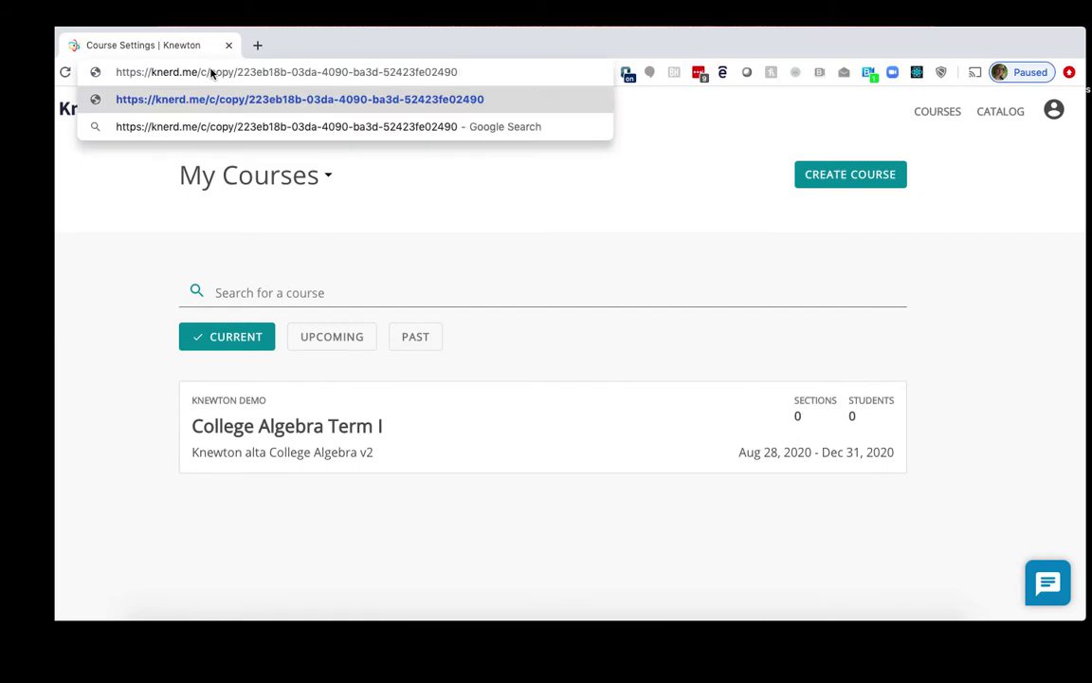
pyautogui.press('Return')
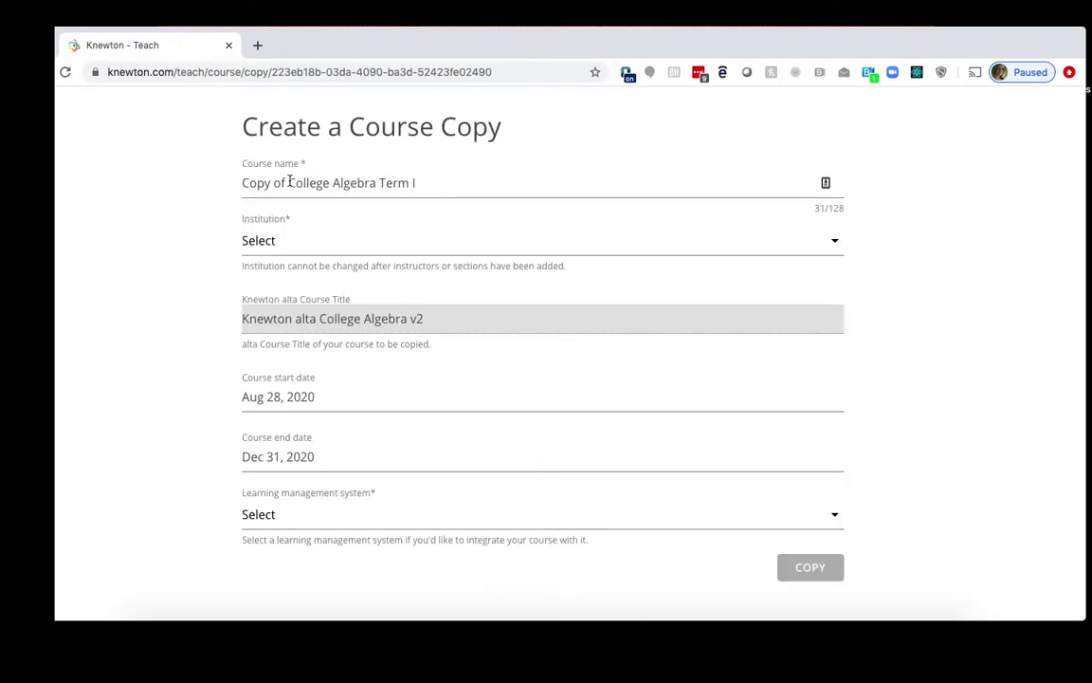
# Rename the copy to 'College Algebra Term II' and set the institution to Knewton Demo.
pyautogui.click(291, 182)
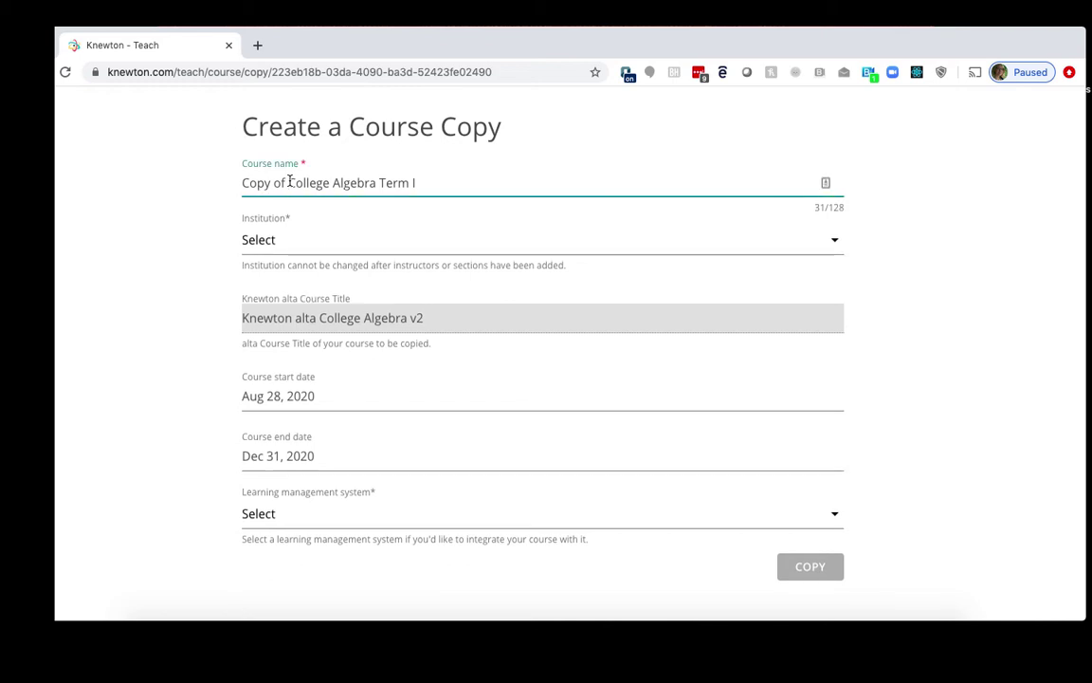
pyautogui.press('BackSpace')
pyautogui.press('BackSpace')
pyautogui.press('BackSpace')
pyautogui.press('BackSpace')
pyautogui.press('BackSpace')
pyautogui.press('BackSpace')
pyautogui.press('BackSpace')
pyautogui.press('BackSpace')
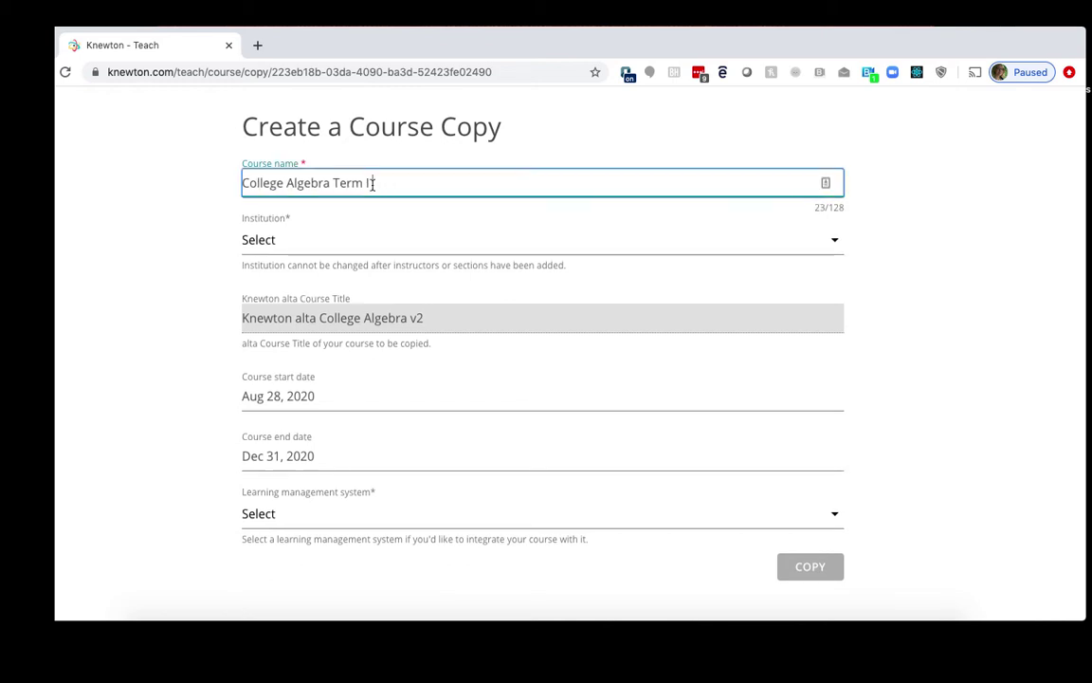
pyautogui.click(373, 184)
pyautogui.write('I')
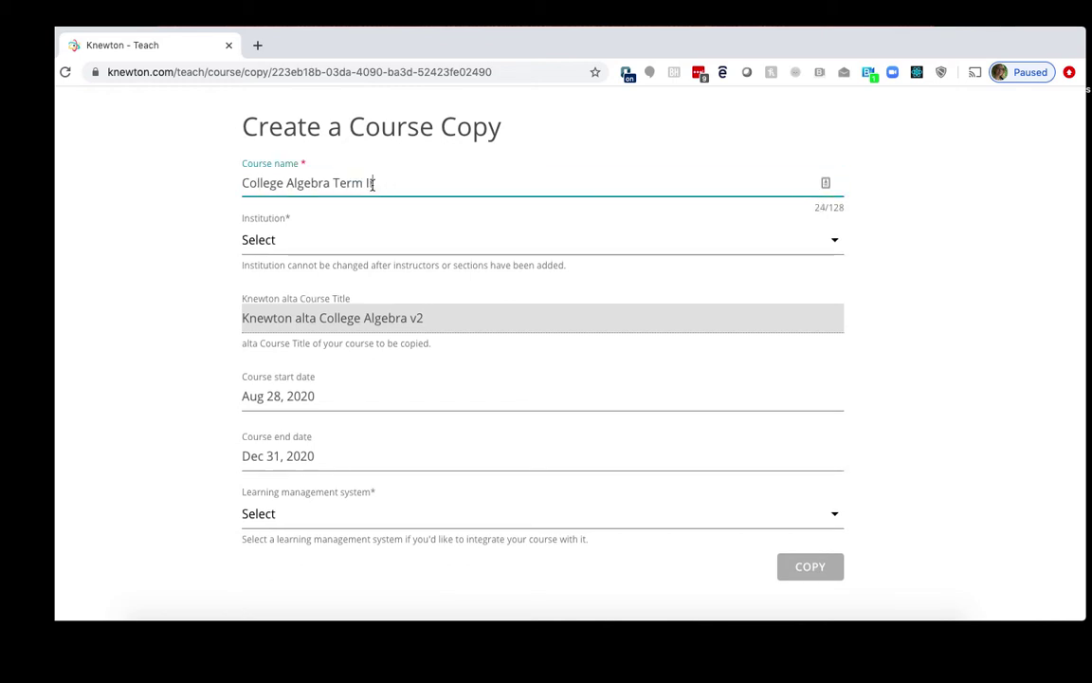
pyautogui.click(342, 245)
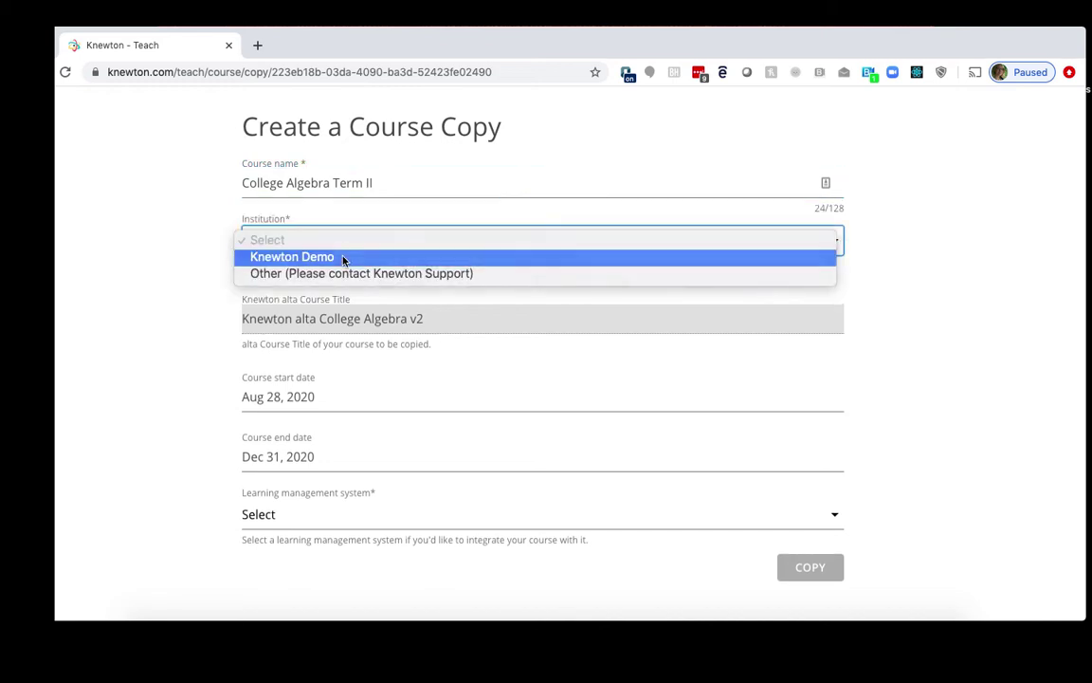
pyautogui.click(343, 258)
# Set the start date to Aug 29, 2020, choose Blackboard as LMS, and create the copy.
pyautogui.click(342, 397)
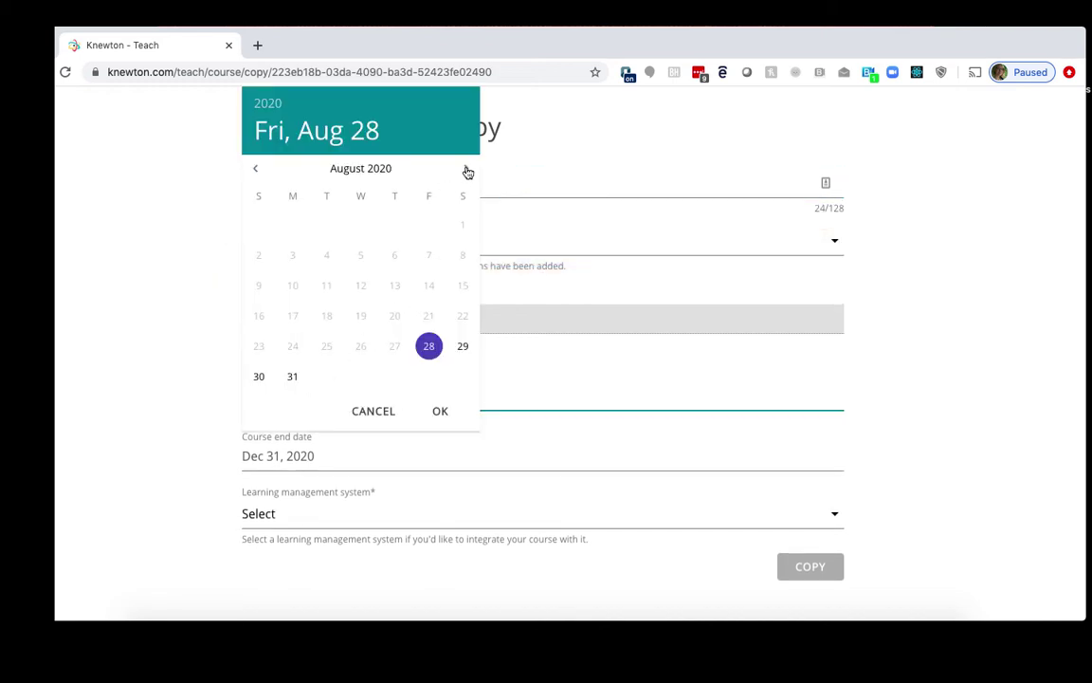
pyautogui.click(463, 346)
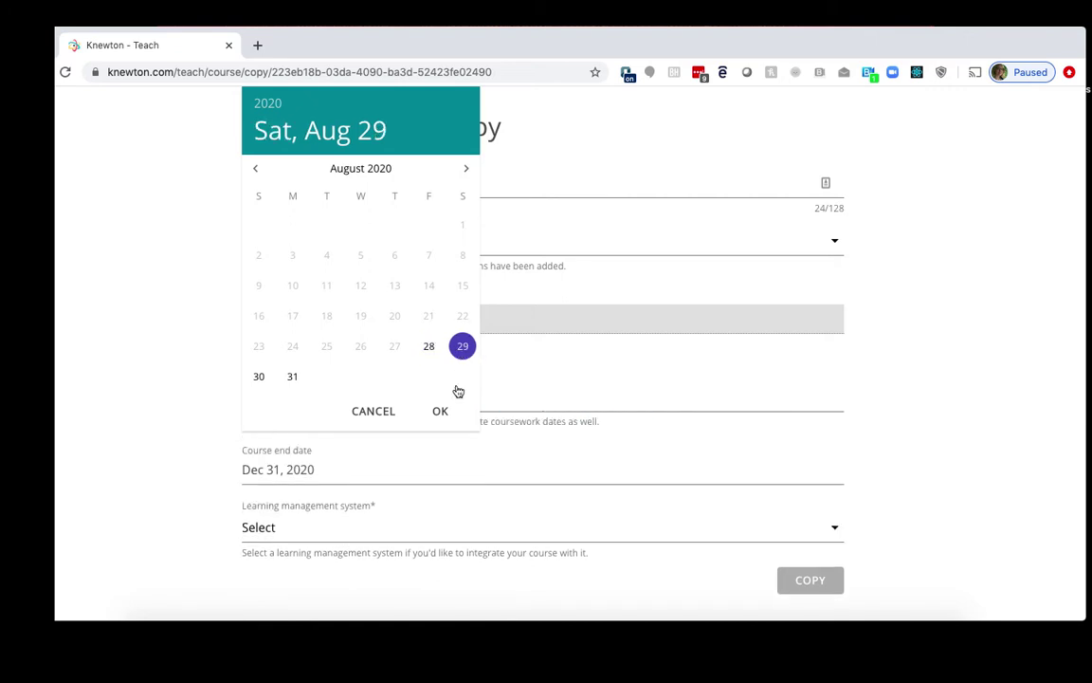
pyautogui.click(442, 415)
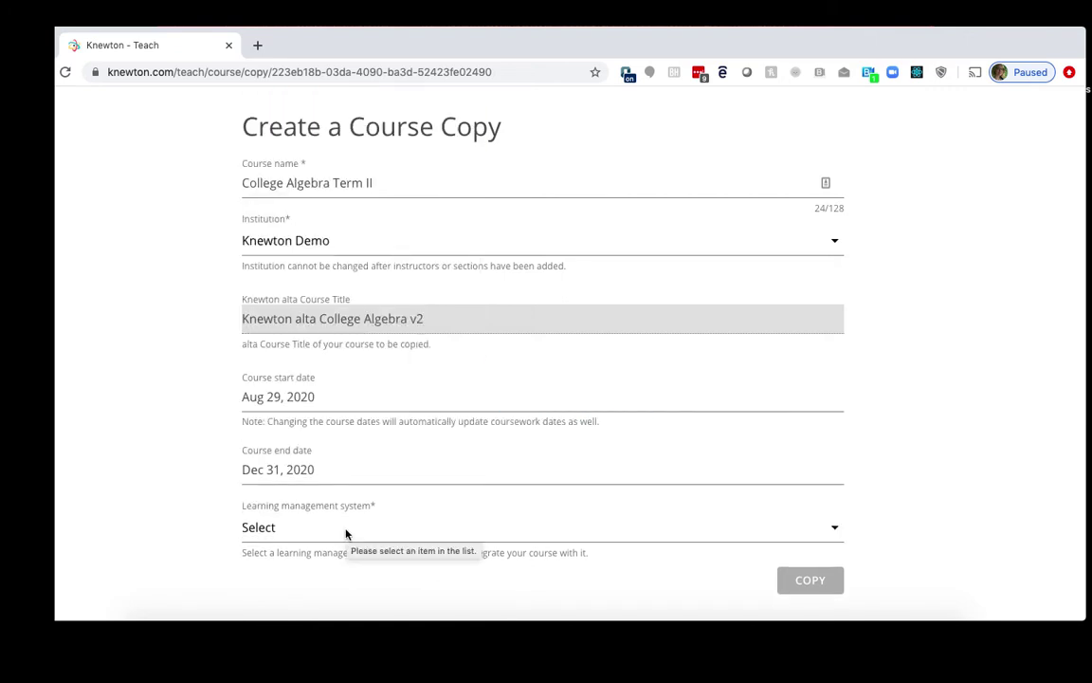
pyautogui.click(346, 527)
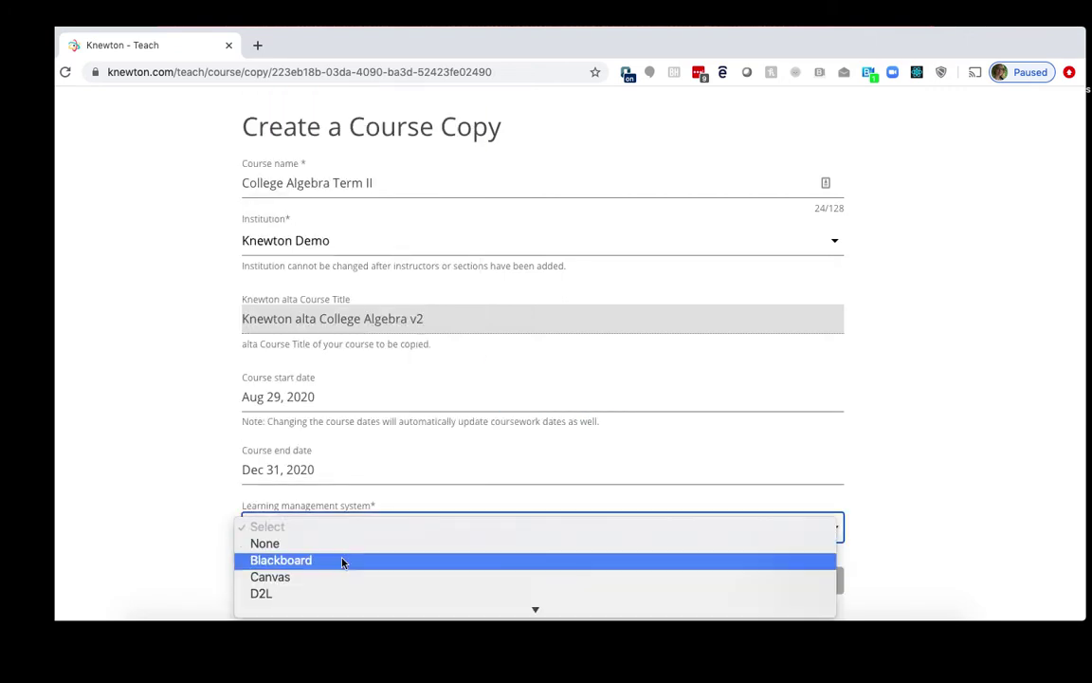
pyautogui.press('Escape')
pyautogui.press('b')
pyautogui.click(805, 580)
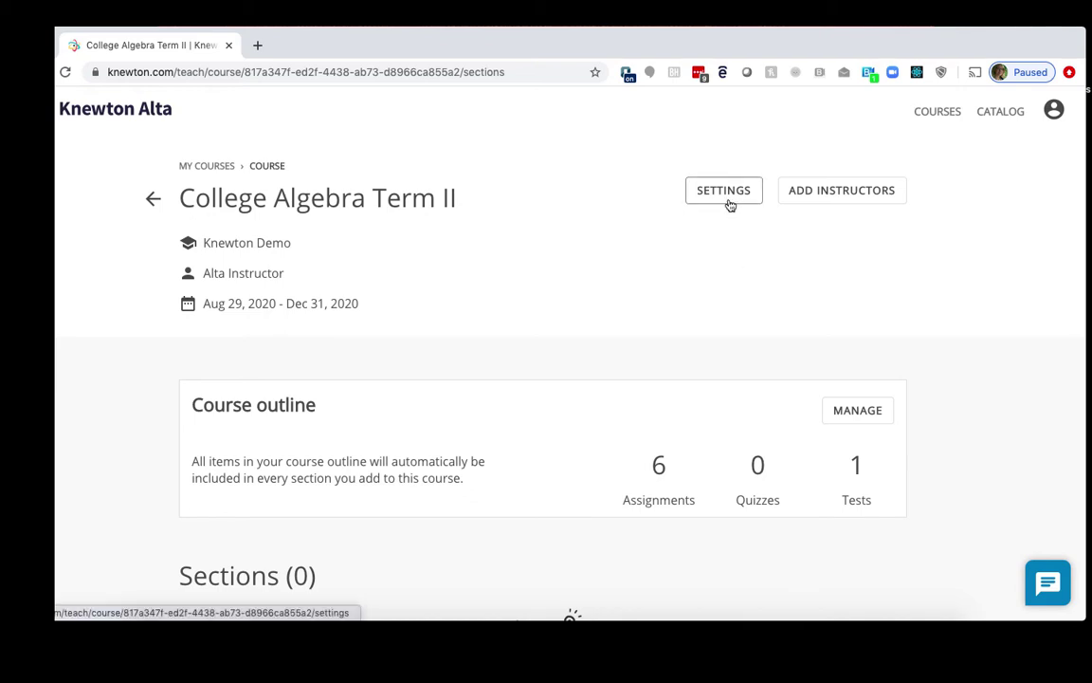
# Scroll through Term II's settings to the LMS Configuration and Course LTI link.
pyautogui.click(729, 202)
pyautogui.scroll(-2, 592, 371)
pyautogui.scroll(-8, 592, 371)
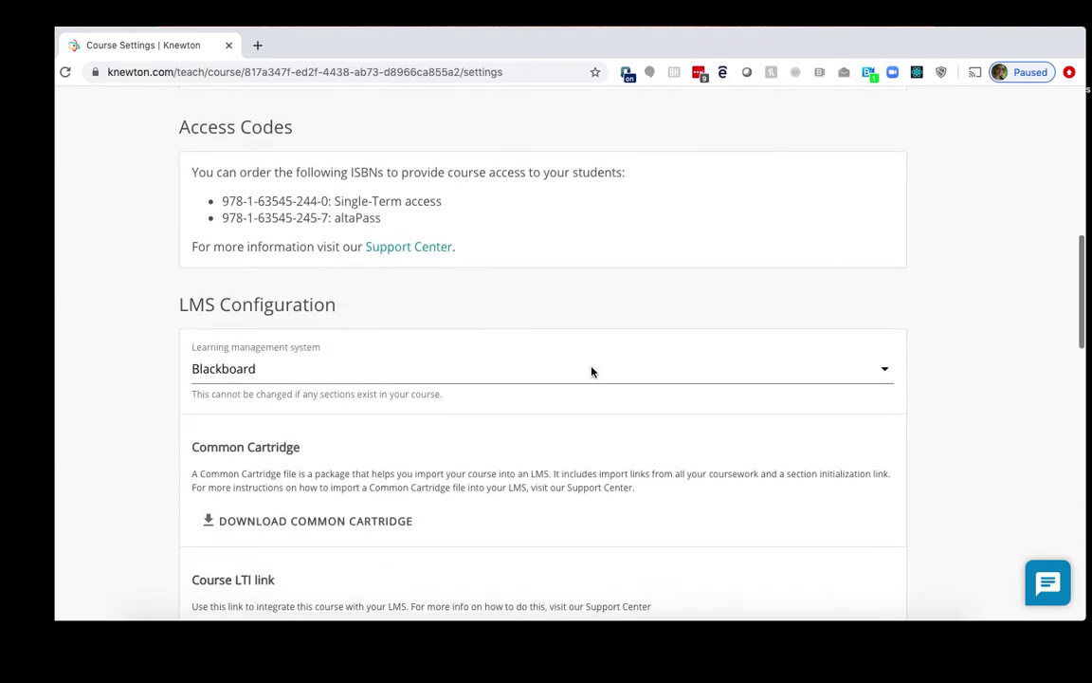
pyautogui.scroll(-2, 591, 371)
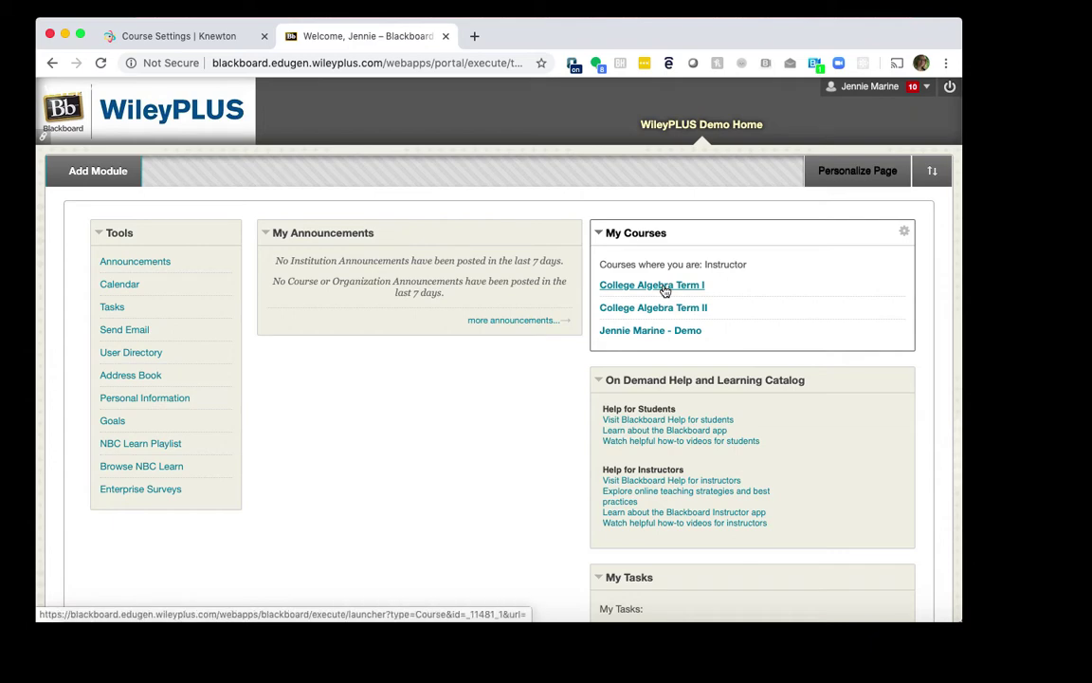
# Open Course Copy under Packages and Utilities for College Algebra Term I.
pyautogui.click(665, 287)
pyautogui.click(360, 320)
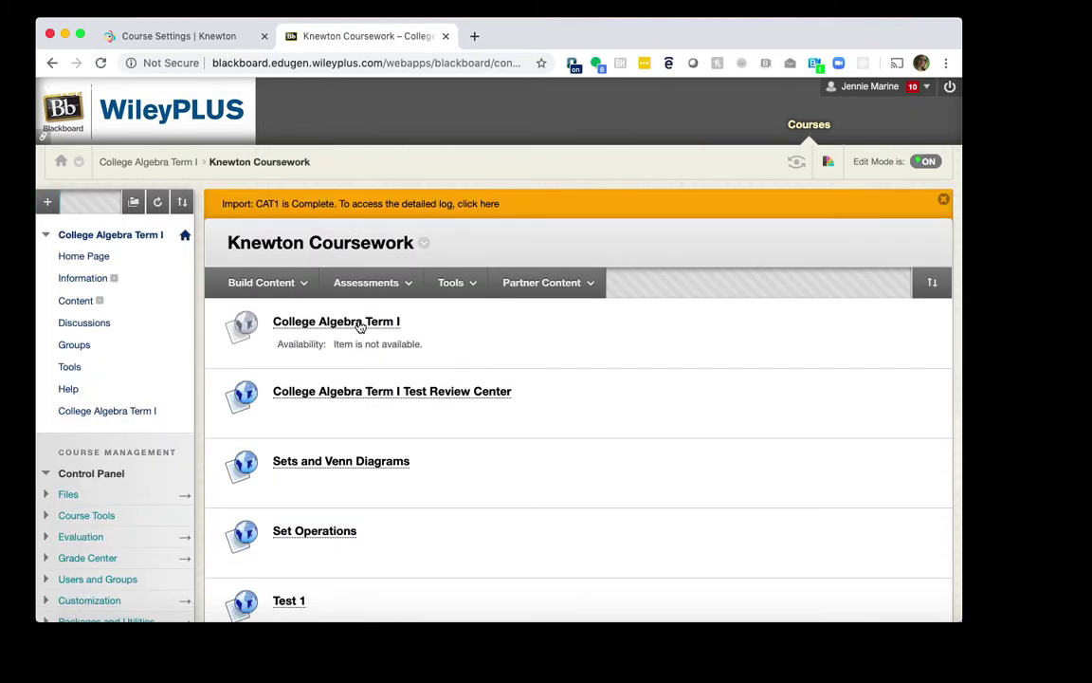
pyautogui.scroll(-5, 85, 363)
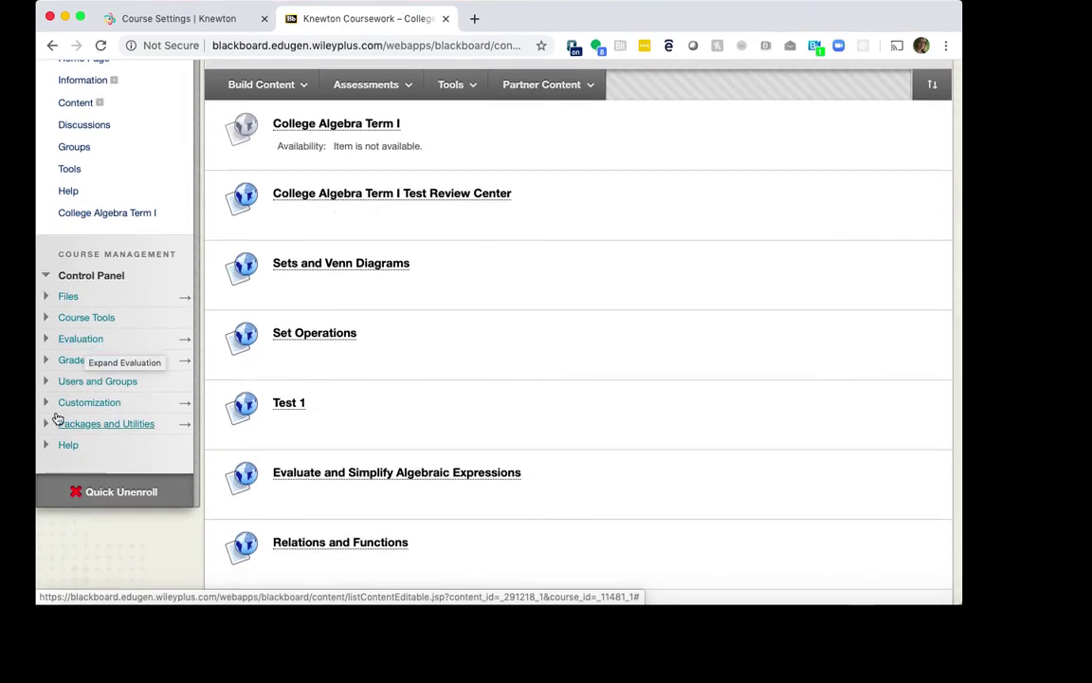
pyautogui.click(46, 424)
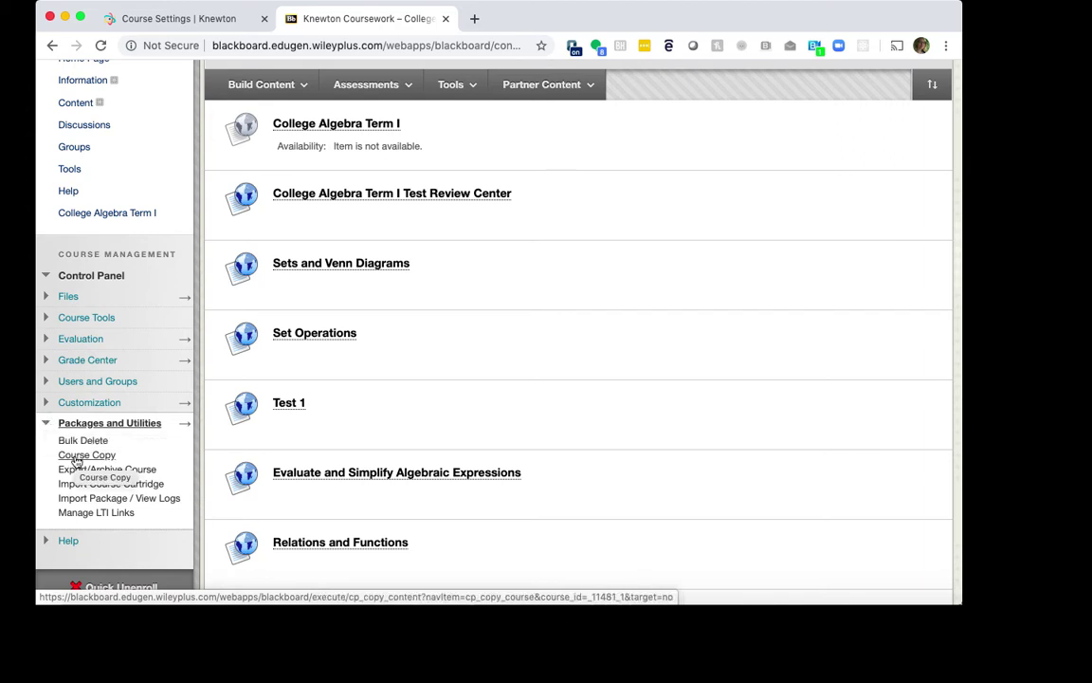
pyautogui.click(76, 456)
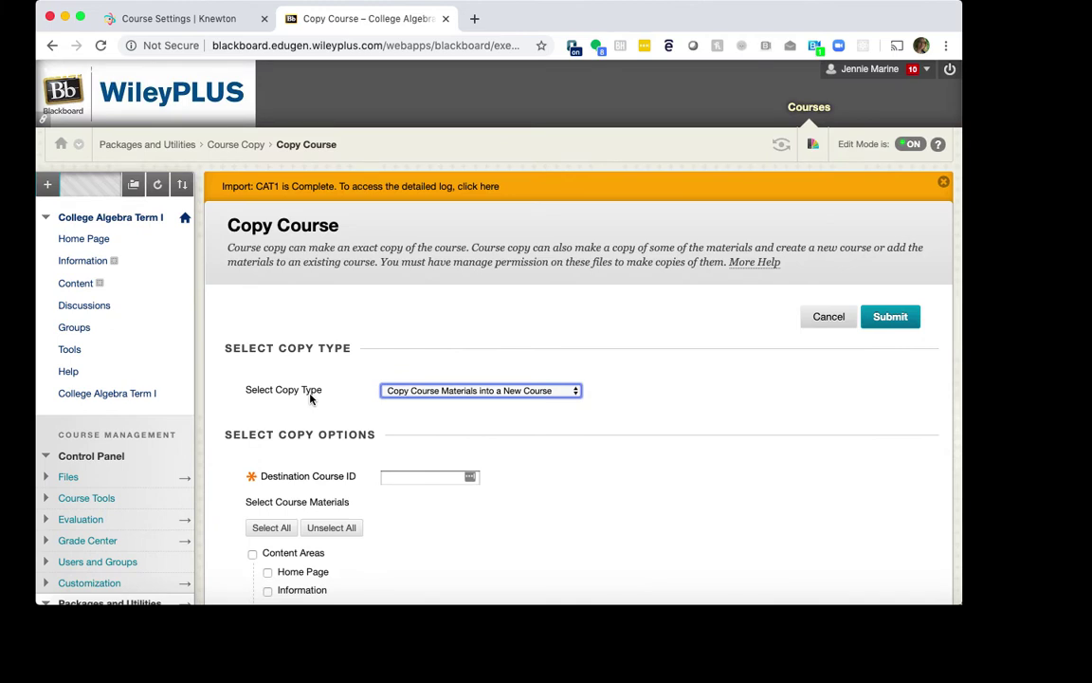
# Set the copy to go into the existing course CAT2 (College Algebra Term II).
pyautogui.click(432, 391)
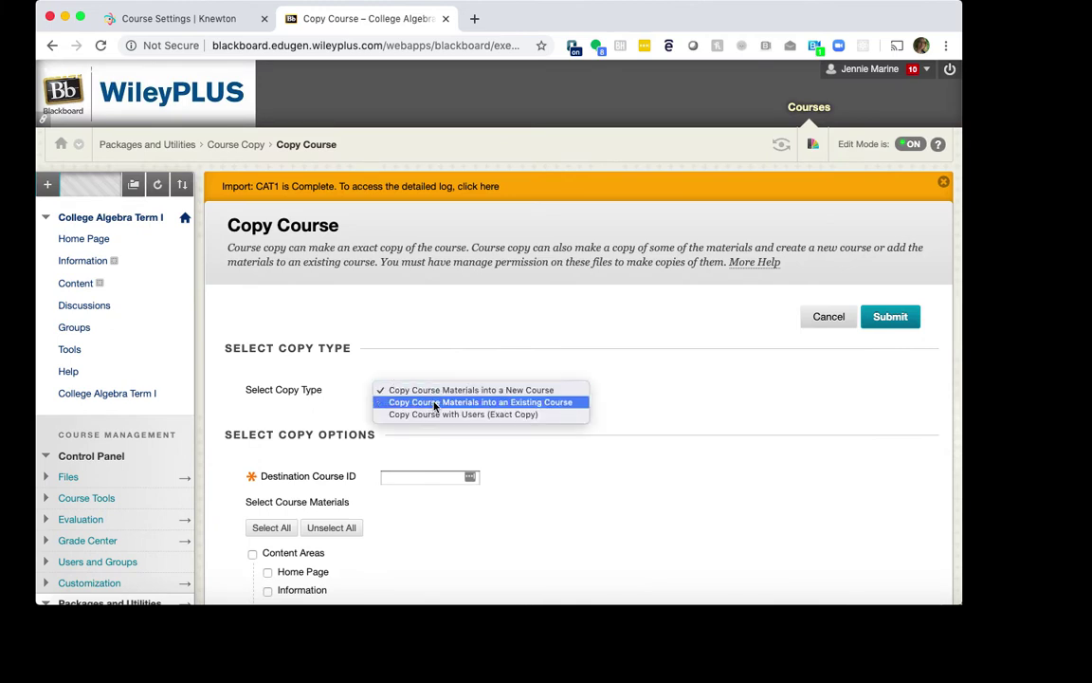
pyautogui.click(434, 403)
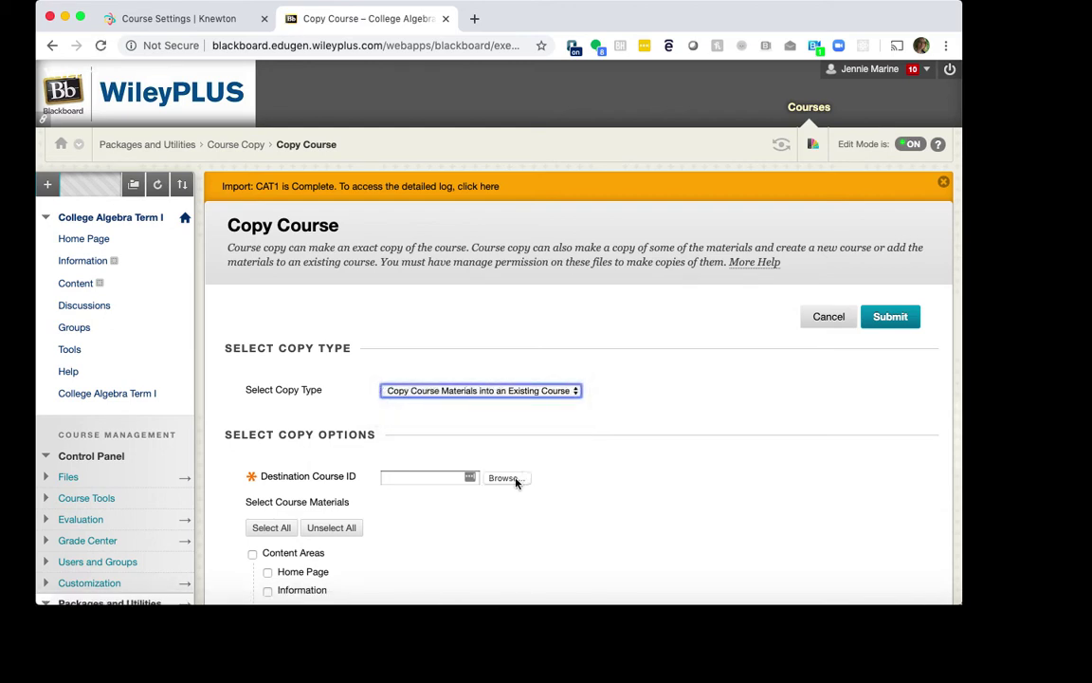
pyautogui.click(503, 477)
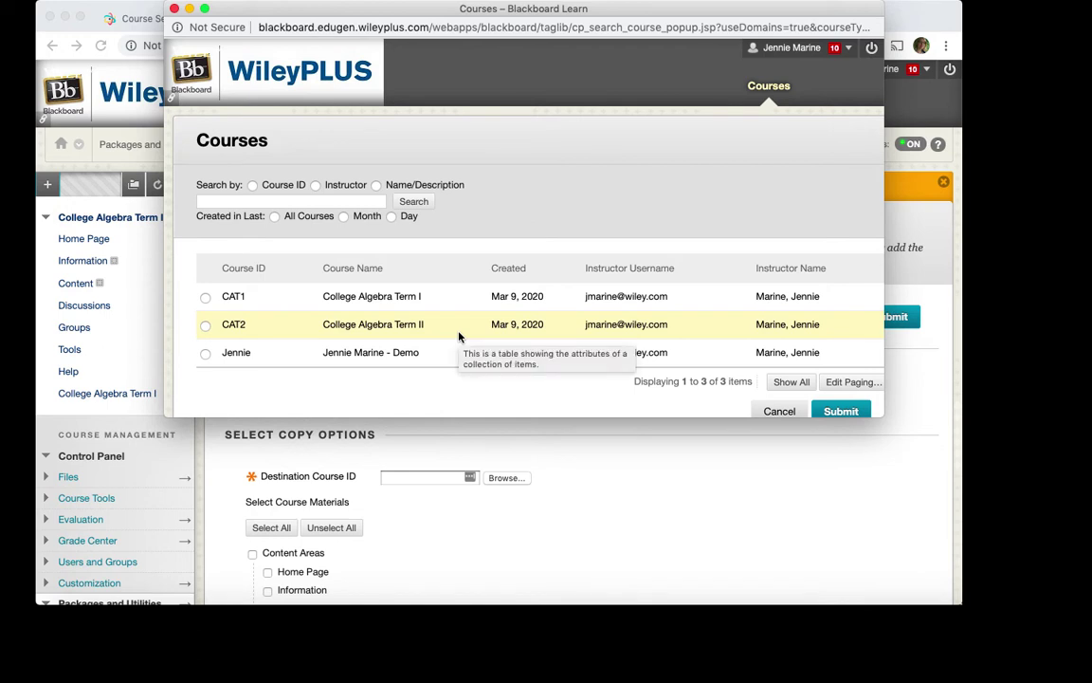
pyautogui.click(205, 327)
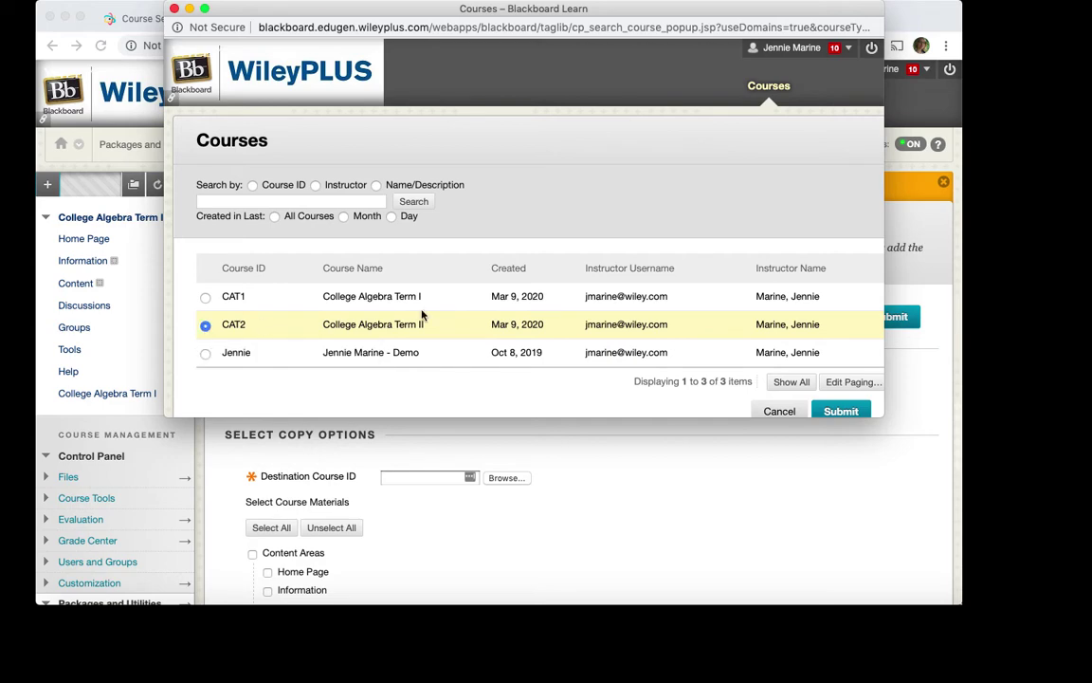
pyautogui.click(841, 410)
# Include all course materials, copying links and content copies, without enrollments.
pyautogui.scroll(-4, 495, 438)
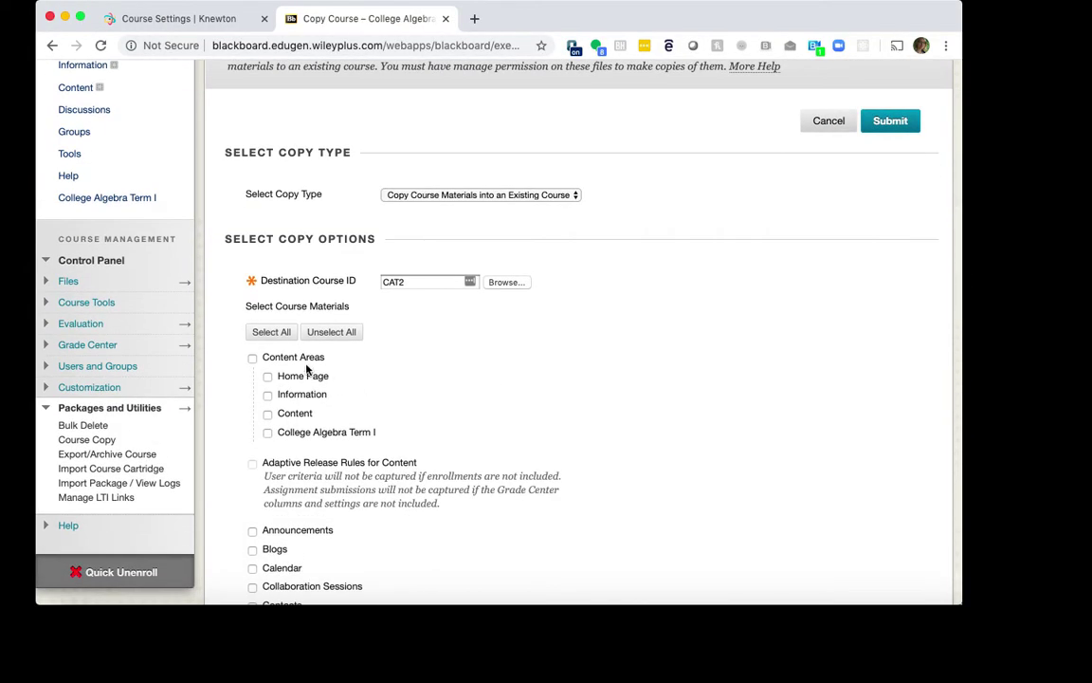
pyautogui.click(271, 337)
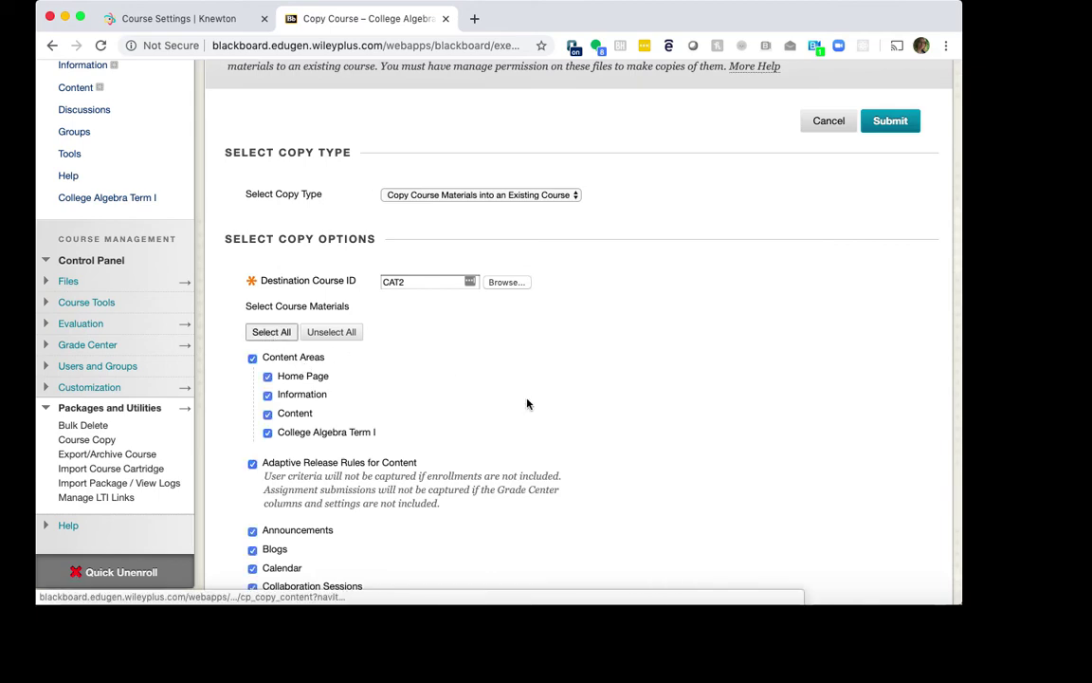
pyautogui.scroll(-10, 590, 427)
pyautogui.scroll(-9, 592, 427)
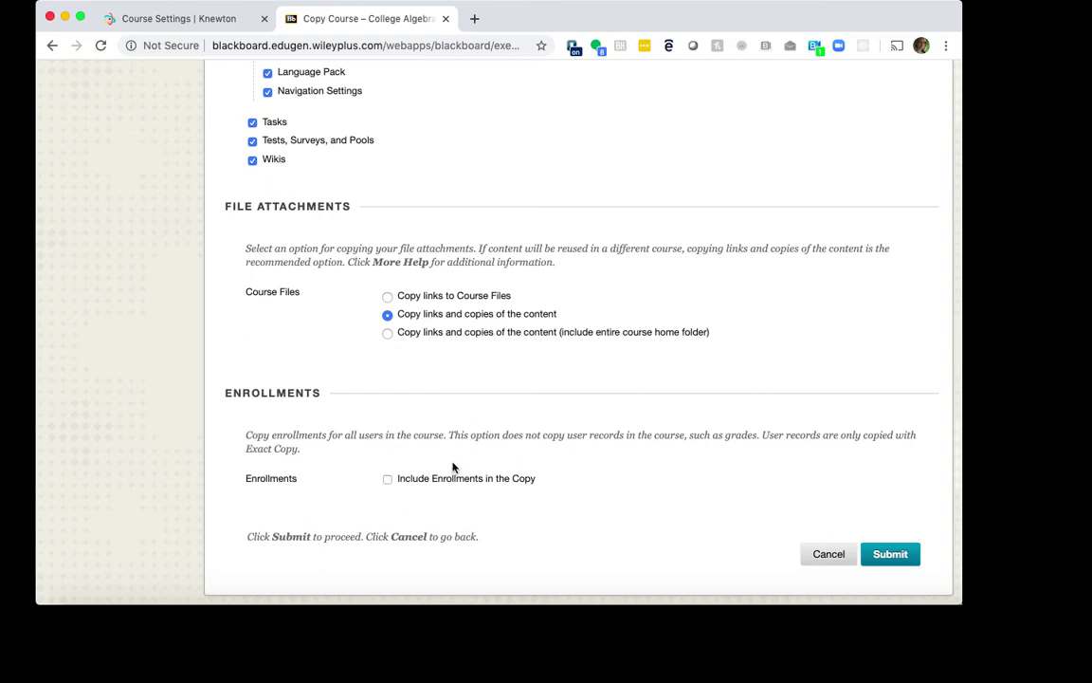
# Submit the CAT1-to-CAT2 copy, then view Term II's Knewton Coursework folder.
pyautogui.click(888, 556)
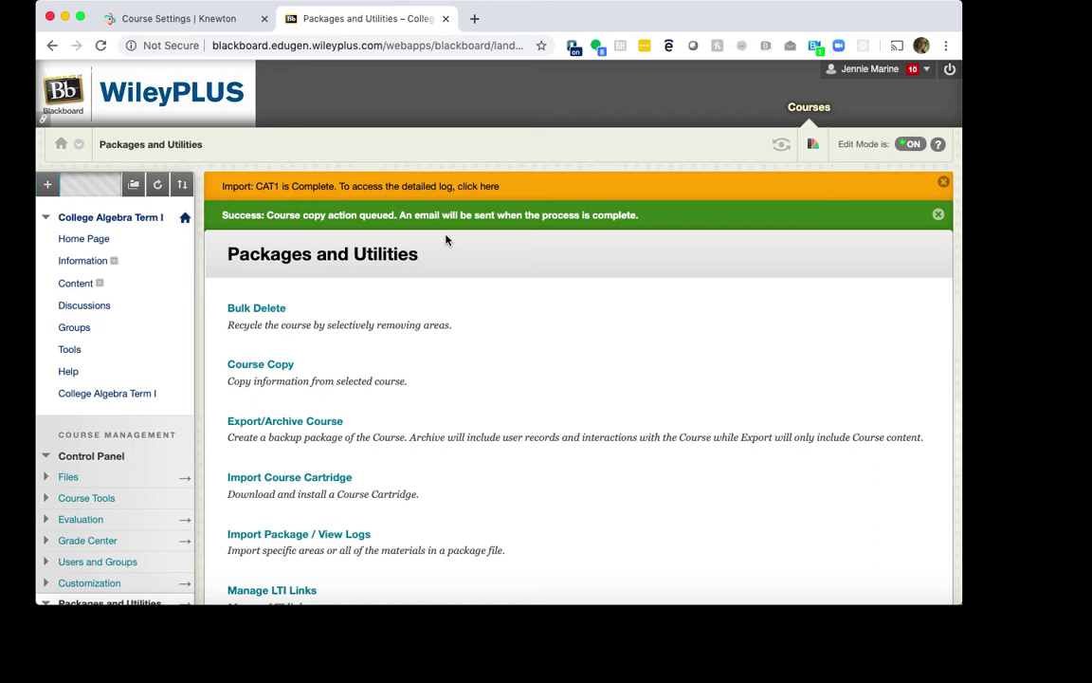
pyautogui.click(732, 110)
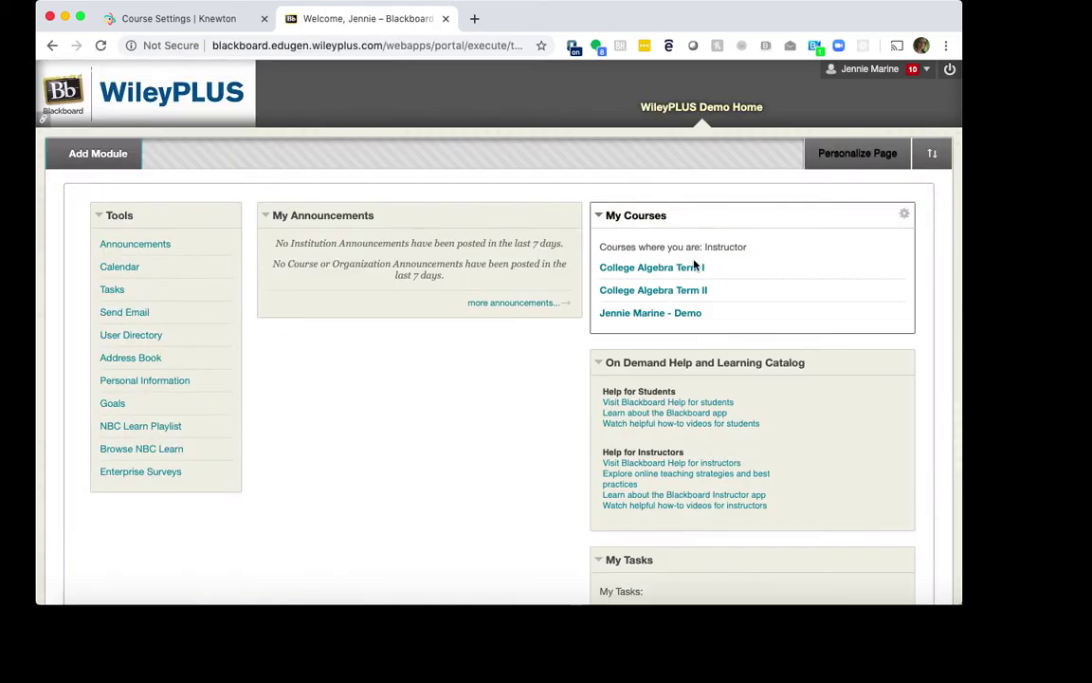
pyautogui.click(695, 290)
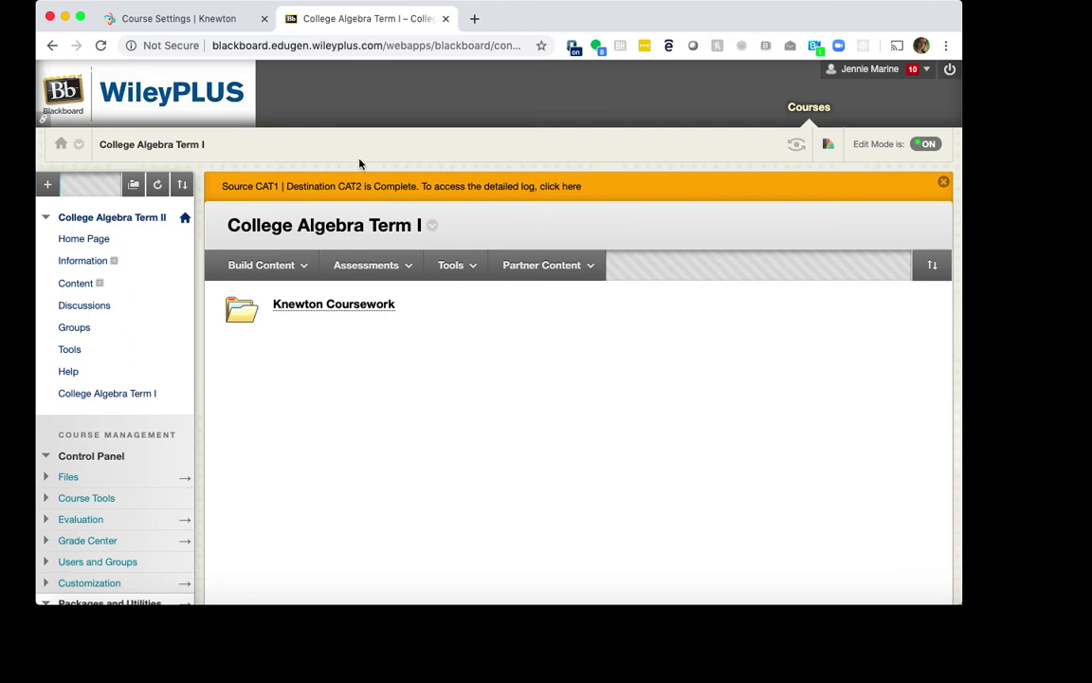
pyautogui.moveTo(322, 315)
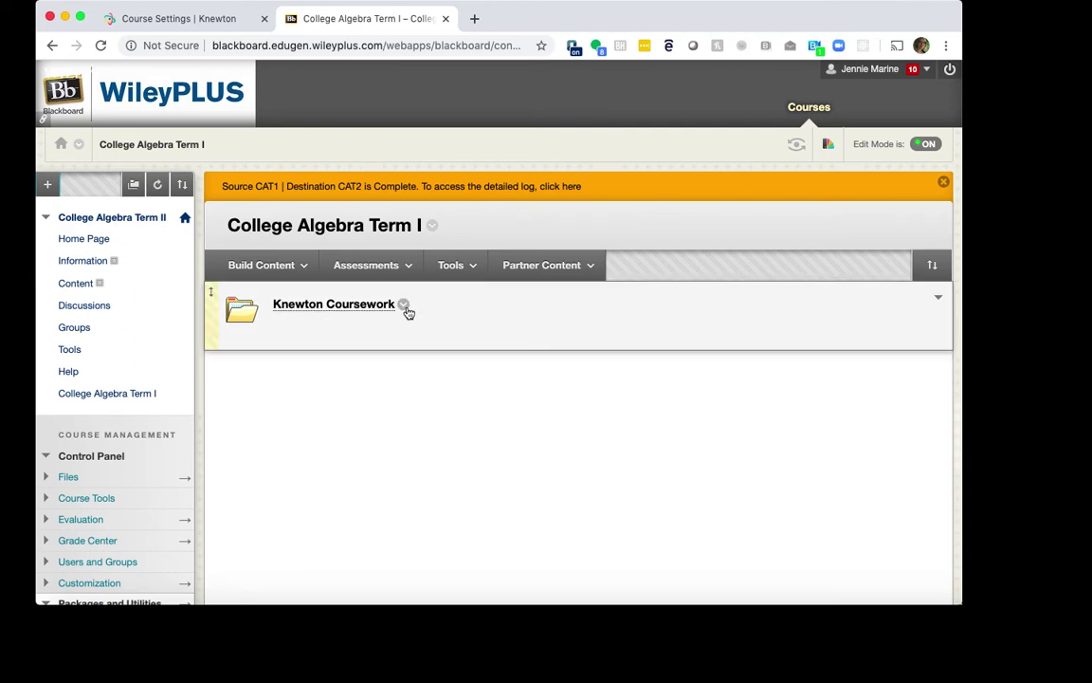
pyautogui.click(366, 307)
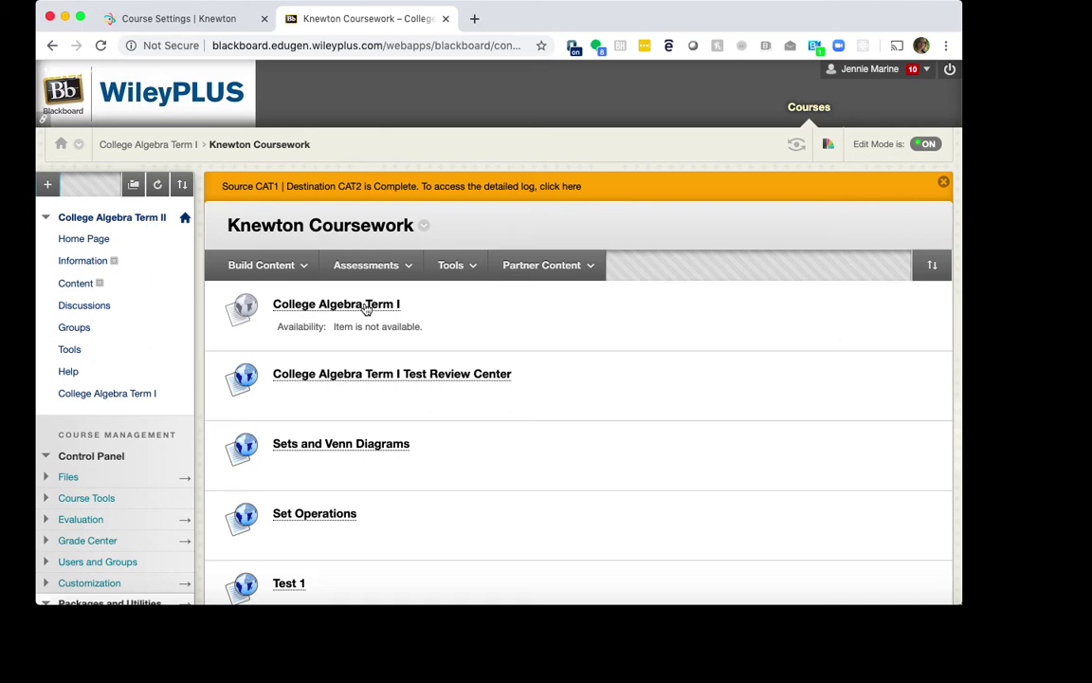
# Copy College Algebra Term II's Course LTI link from its LMS Configuration settings.
pyautogui.click(217, 20)
pyautogui.scroll(-2, 375, 183)
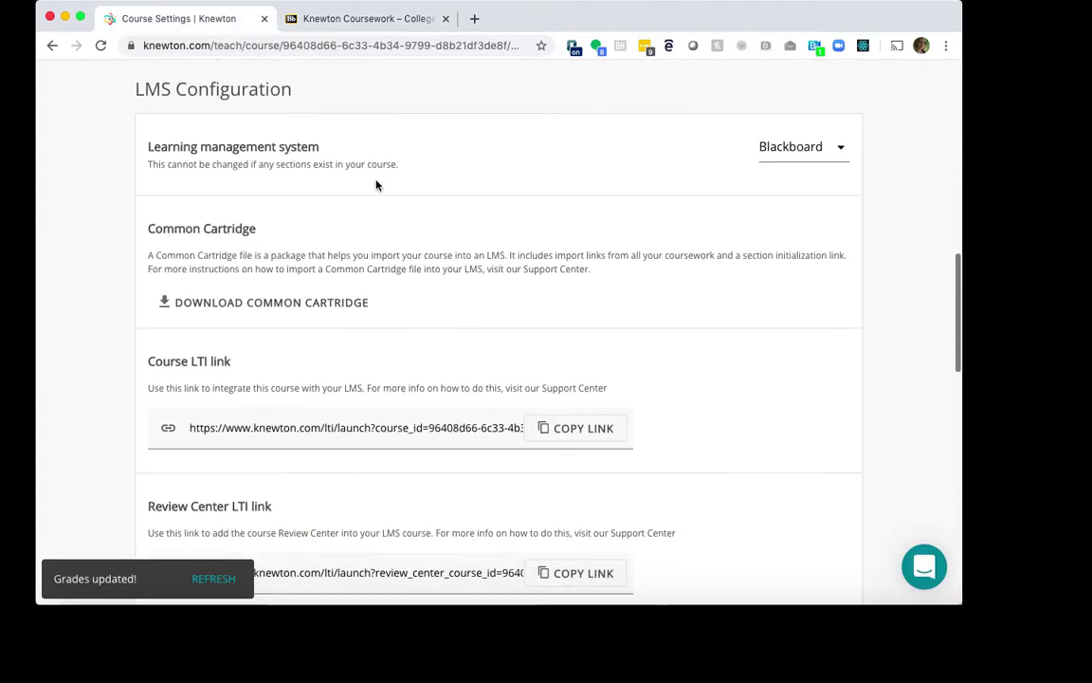
pyautogui.scroll(10, 376, 185)
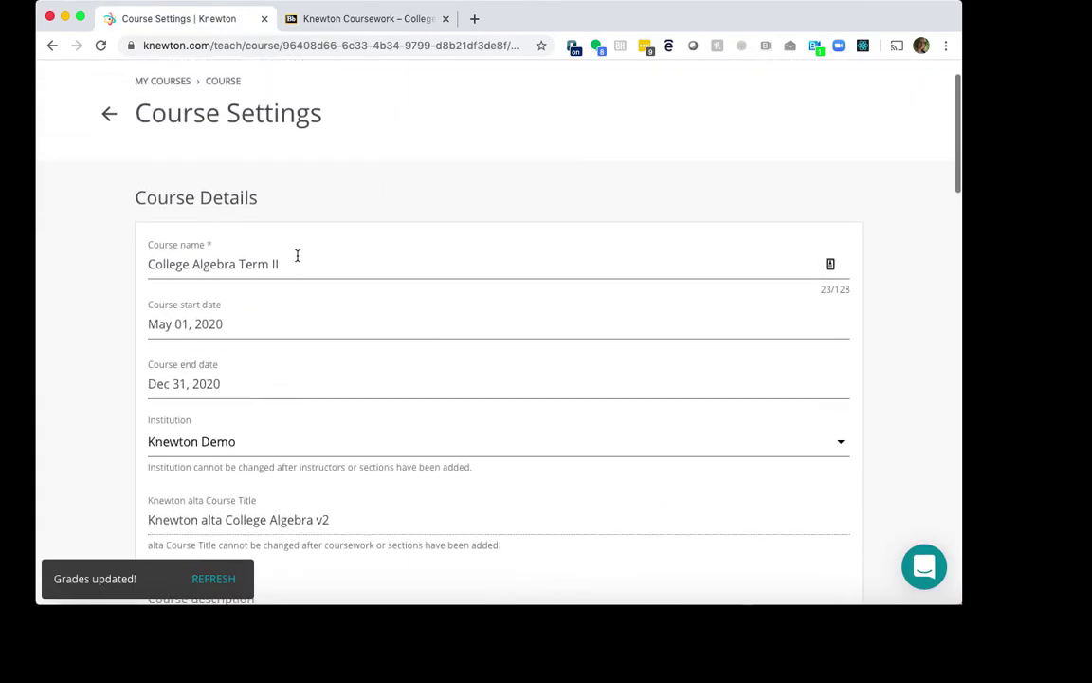
pyautogui.scroll(-10, 295, 264)
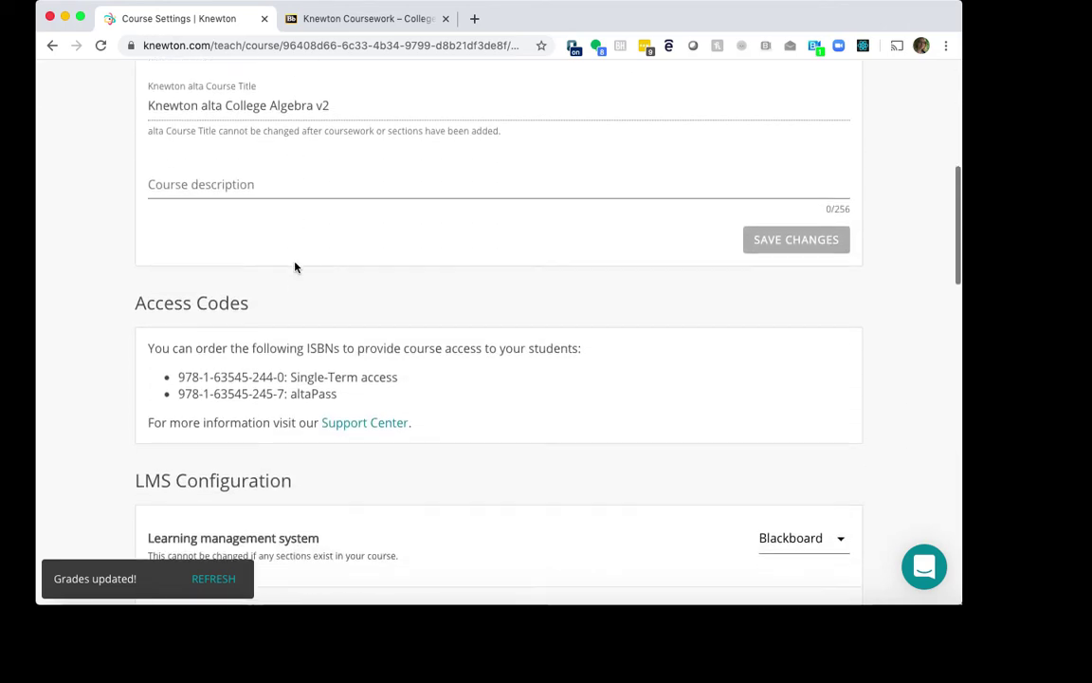
pyautogui.scroll(-4, 295, 267)
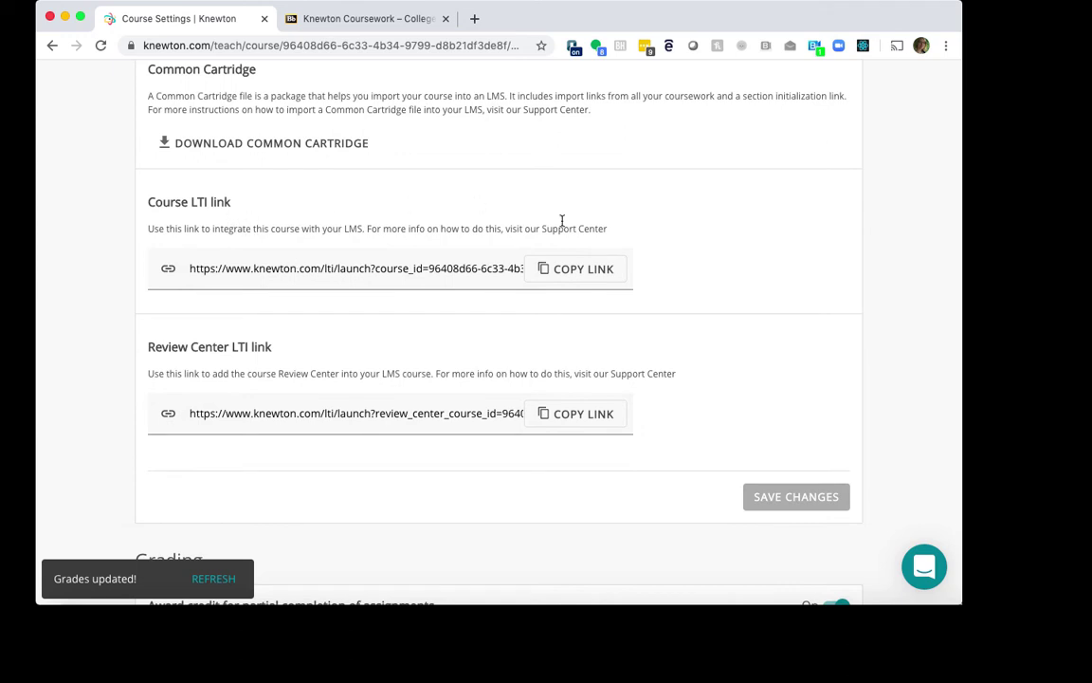
pyautogui.click(582, 272)
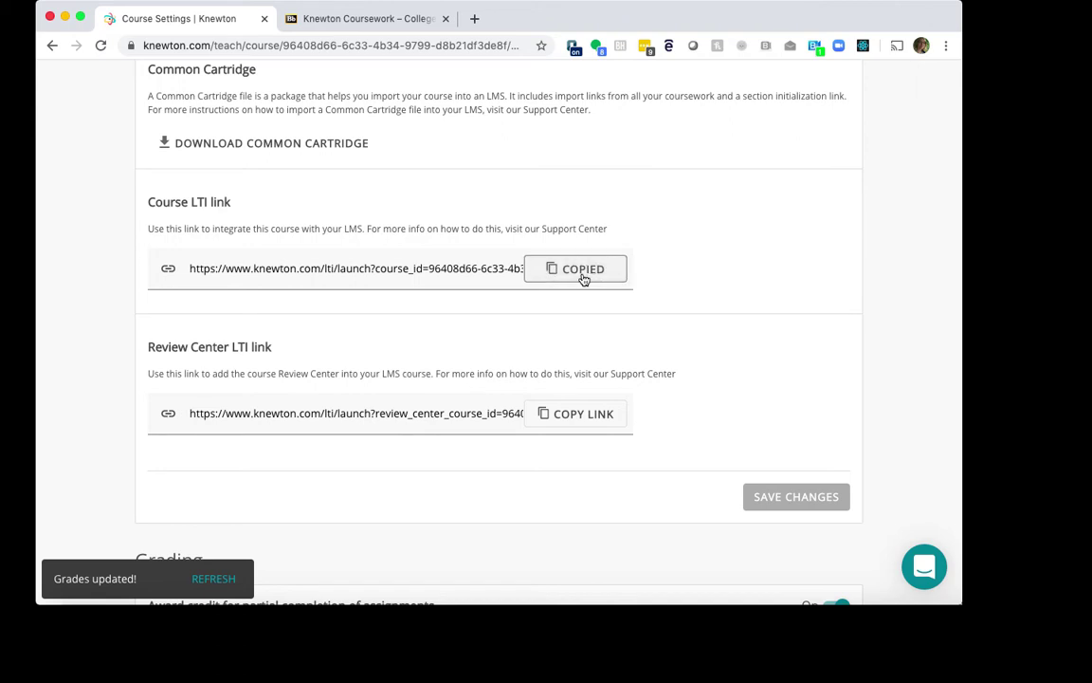
# Replace the College Algebra Term I web link's URL with the Term II LTI link.
pyautogui.click(367, 21)
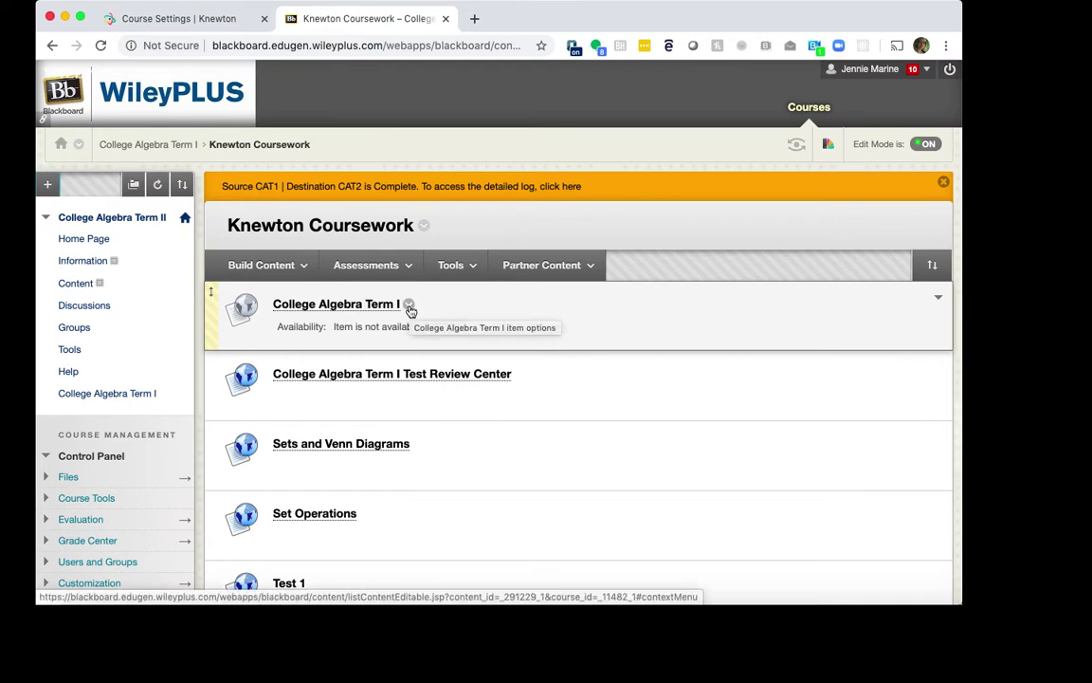
pyautogui.click(409, 306)
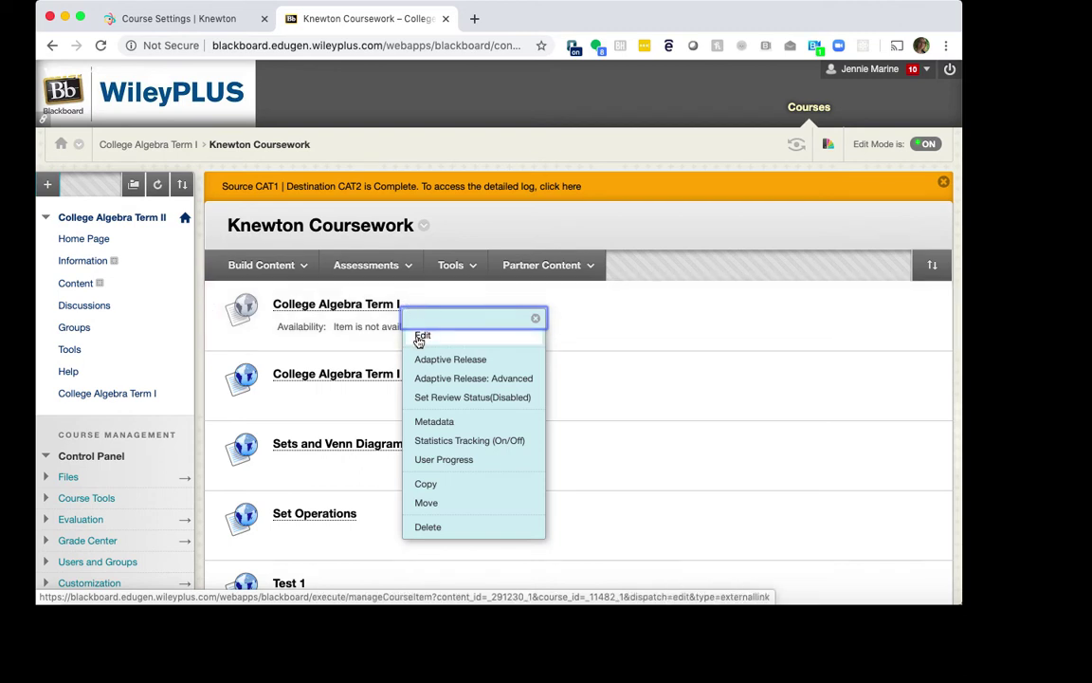
pyautogui.click(421, 337)
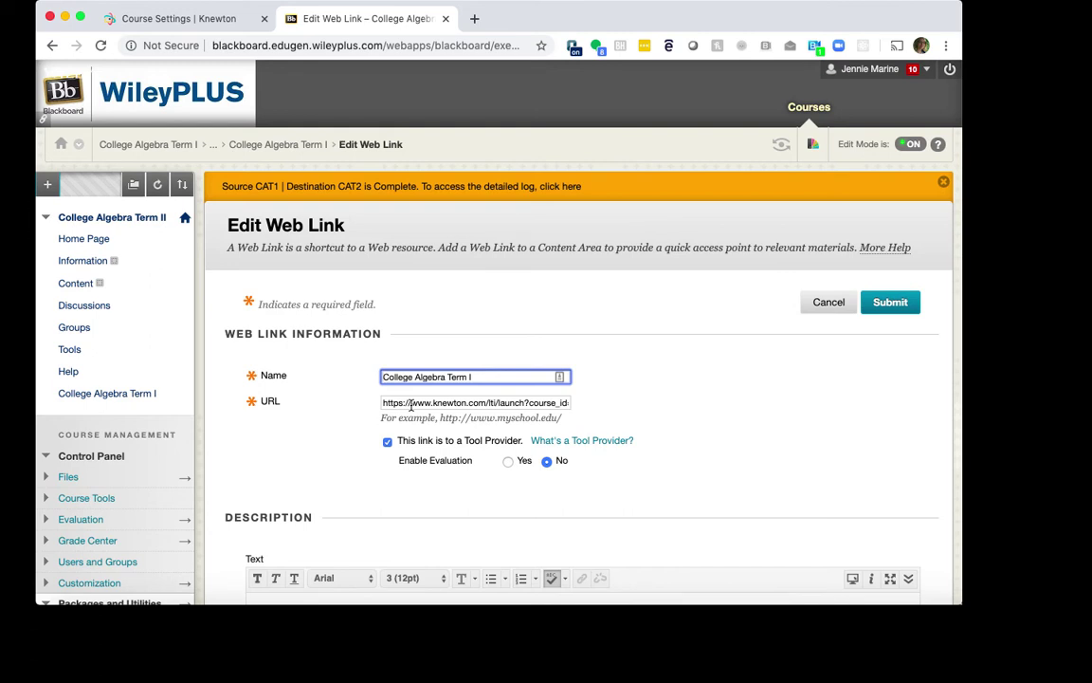
pyautogui.tripleClick(411, 405)
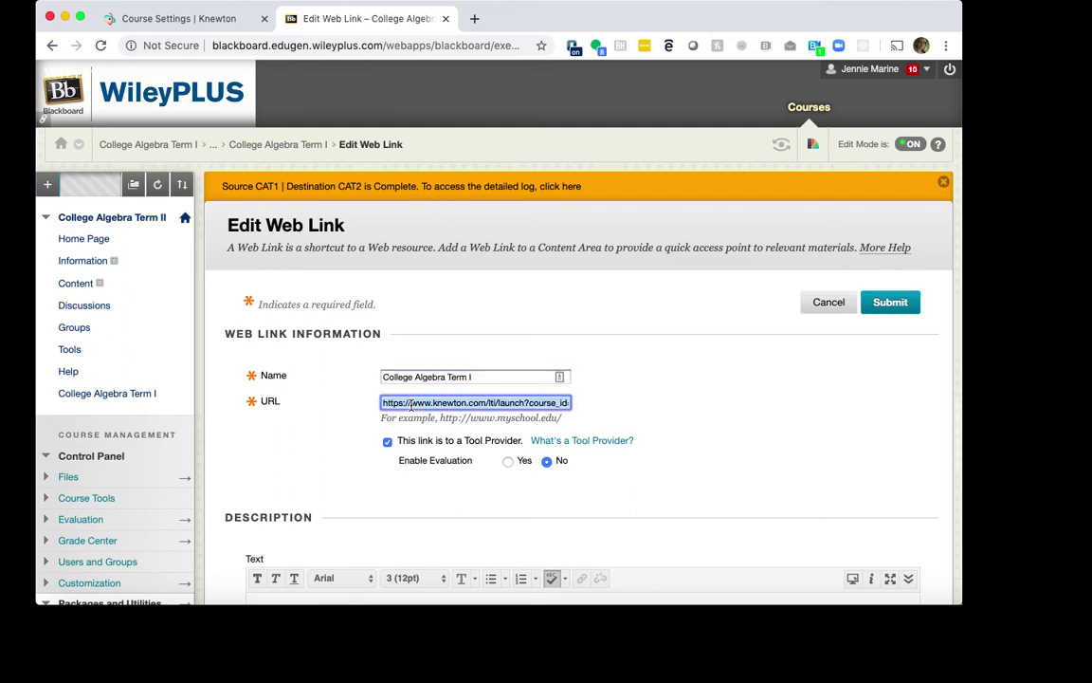
pyautogui.press('BackSpace')
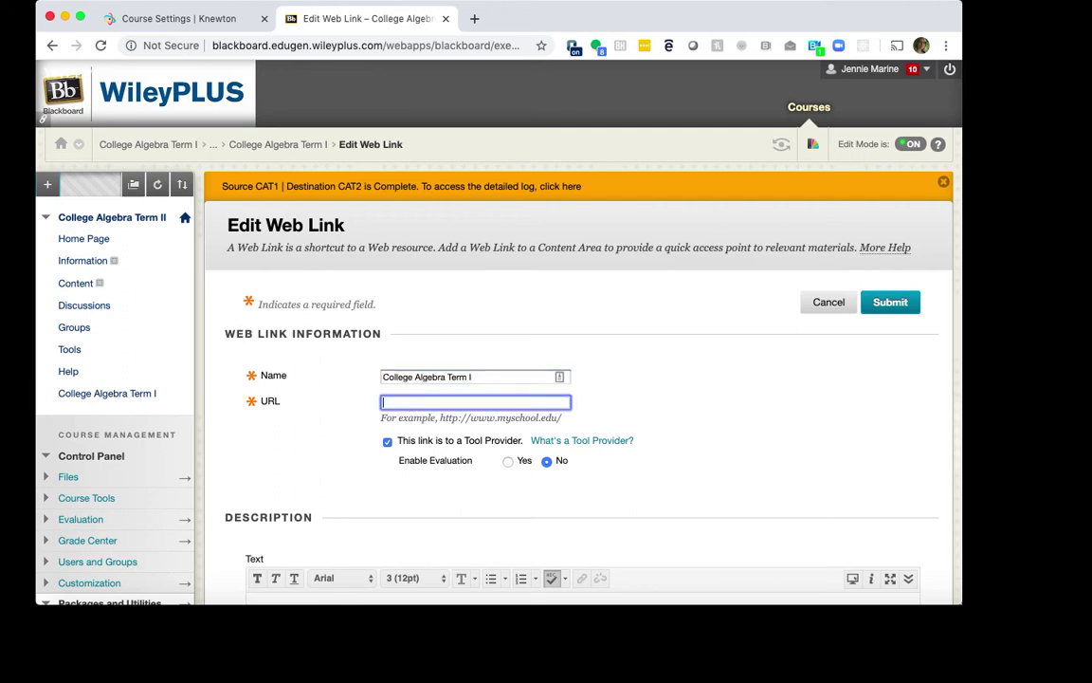
pyautogui.press('super+v')
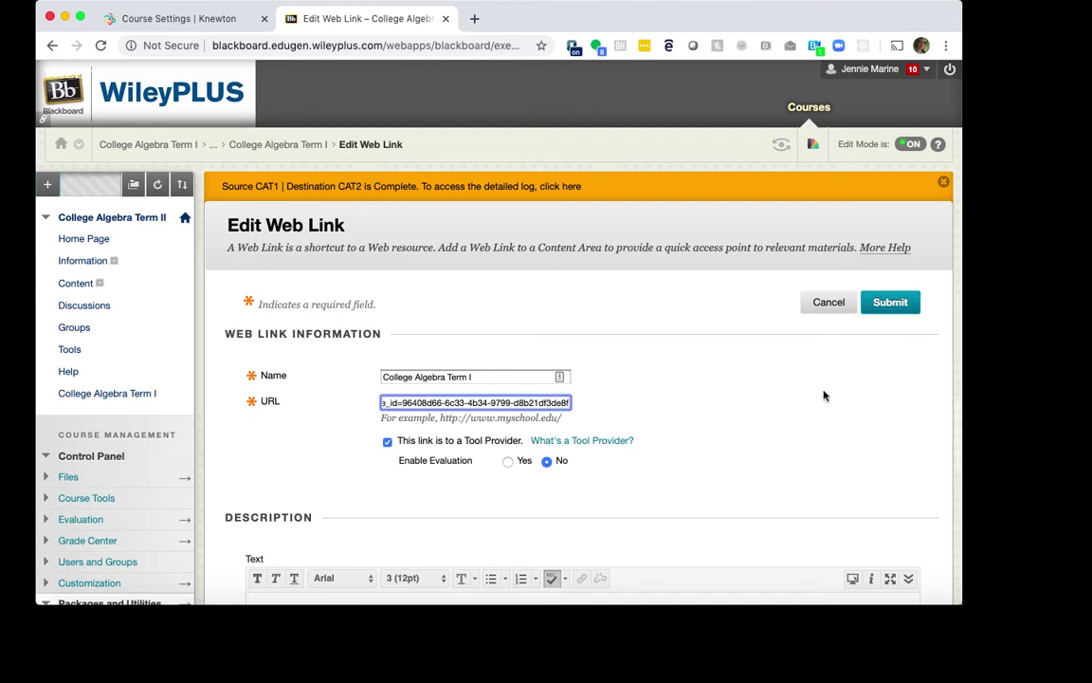
pyautogui.click(887, 307)
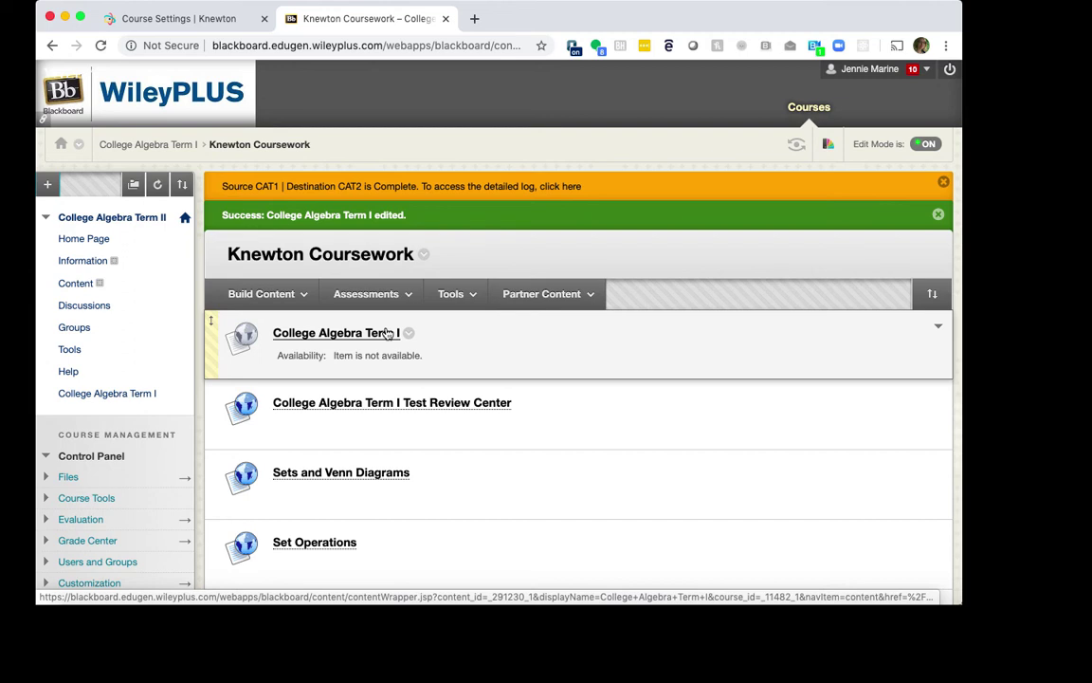
# Test the edited link, creating the College Algebra Term II section (May 01 – Dec 31, 2020).
pyautogui.click(387, 334)
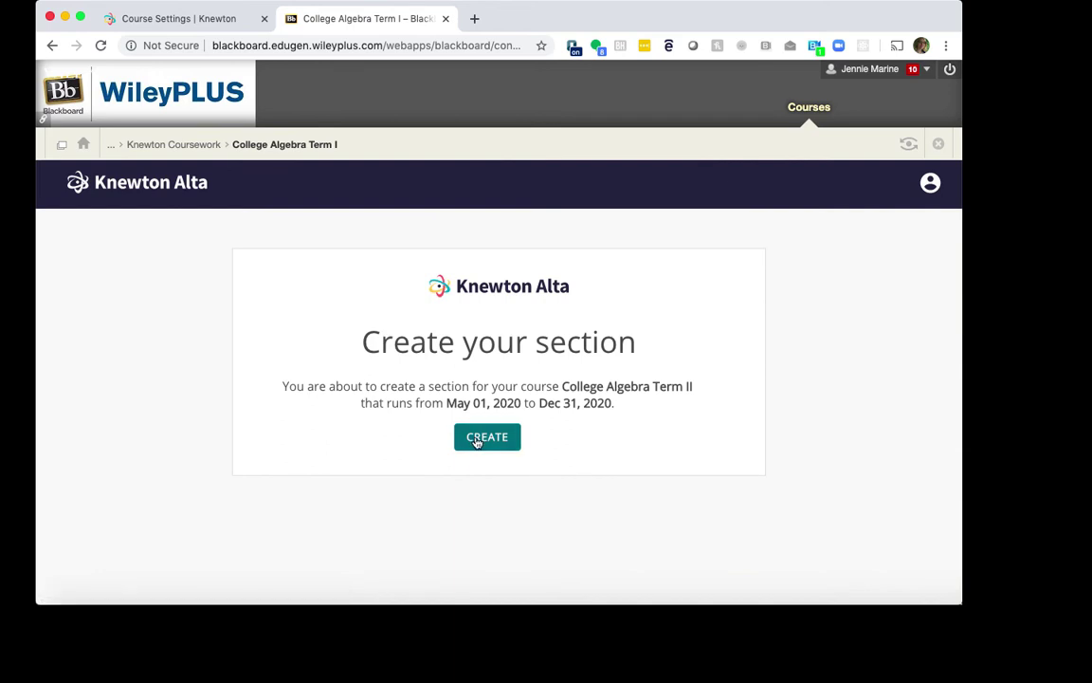
pyautogui.click(477, 442)
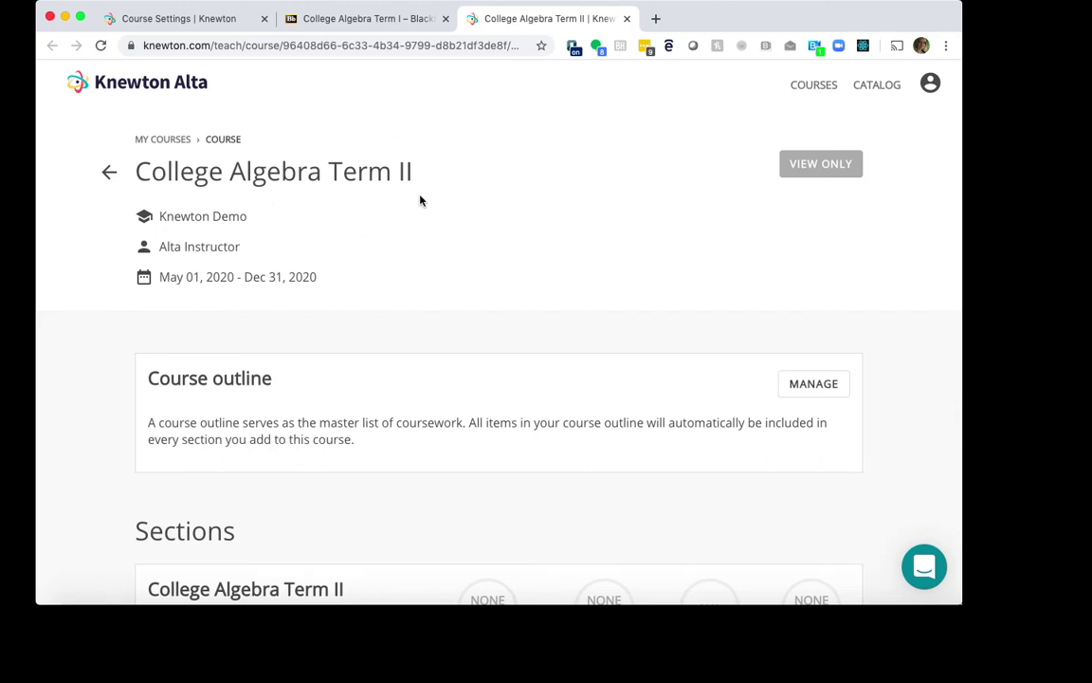
pyautogui.scroll(-2, 408, 187)
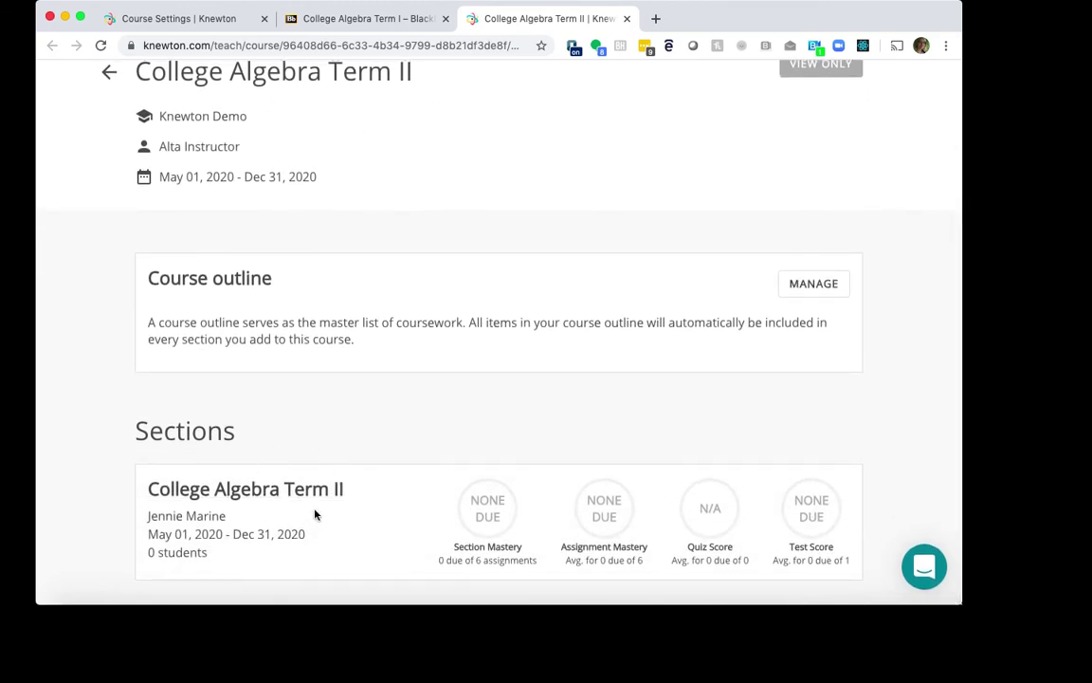
pyautogui.scroll(2, 315, 501)
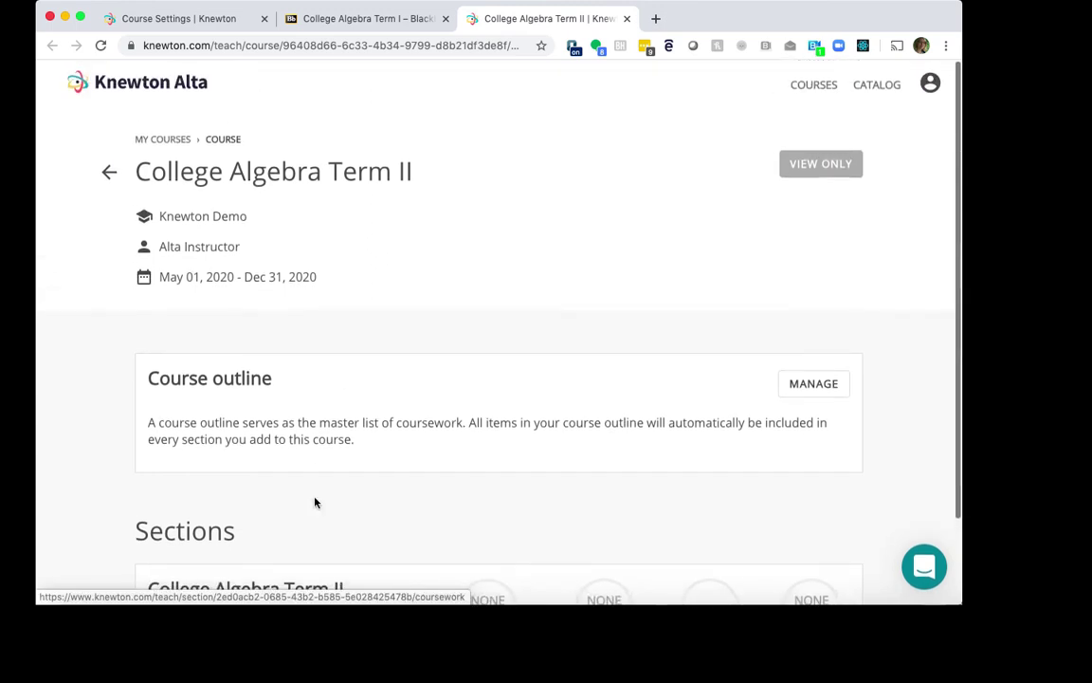
pyautogui.click(382, 26)
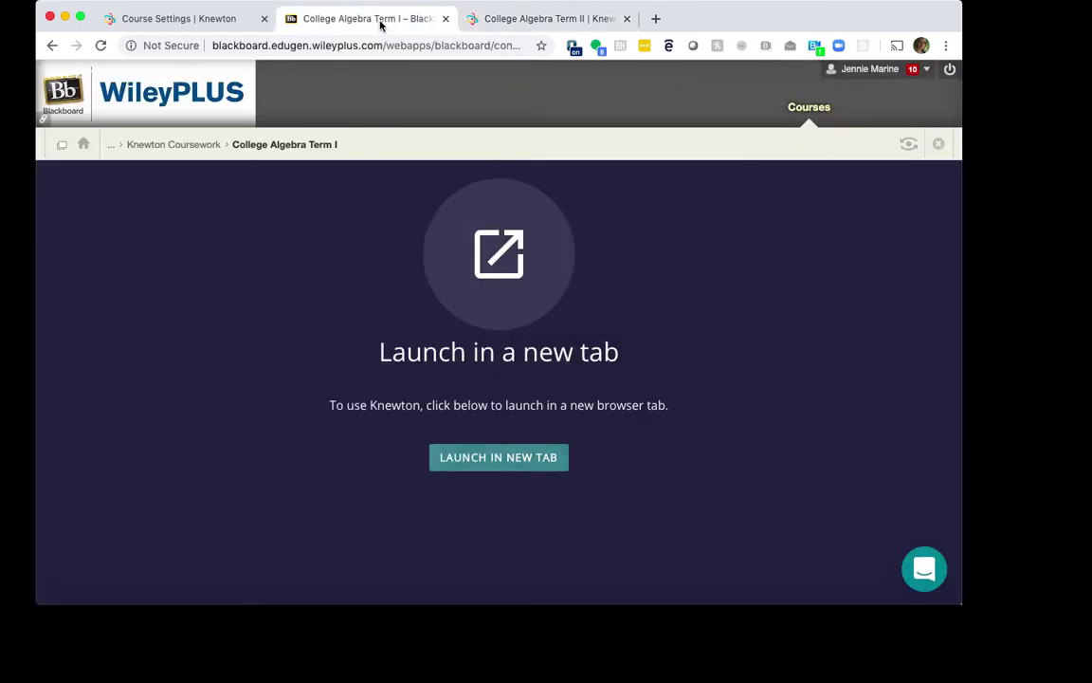
# Copy Term II's Review Center LTI link, then return to Blackboard's Knewton Coursework list.
pyautogui.click(185, 149)
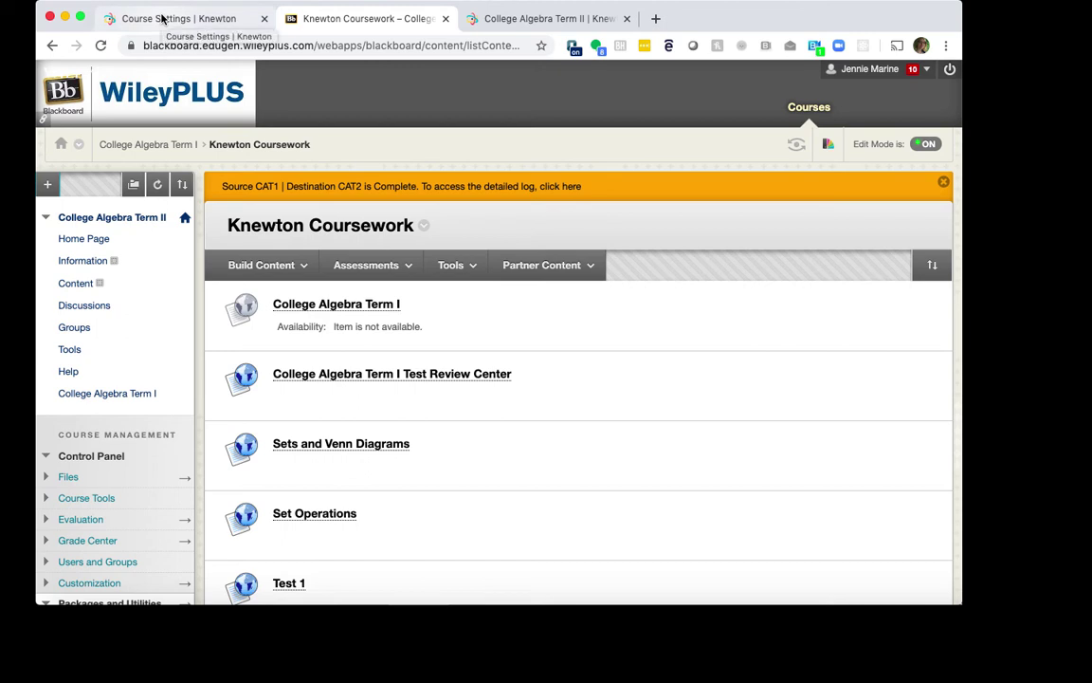
pyautogui.click(161, 18)
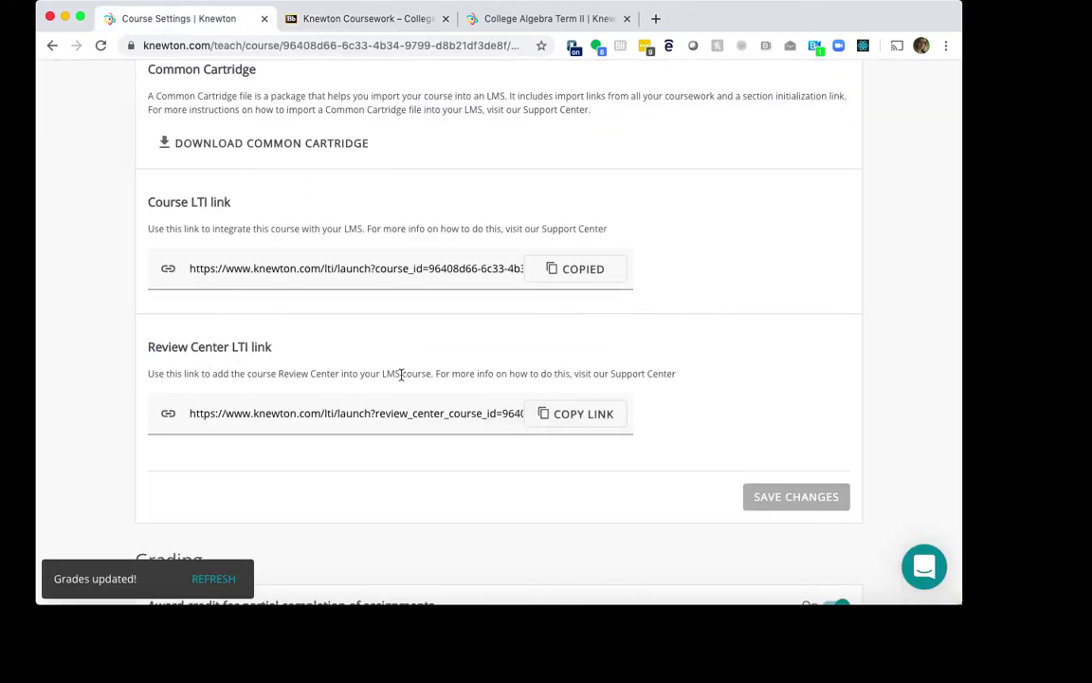
pyautogui.click(596, 415)
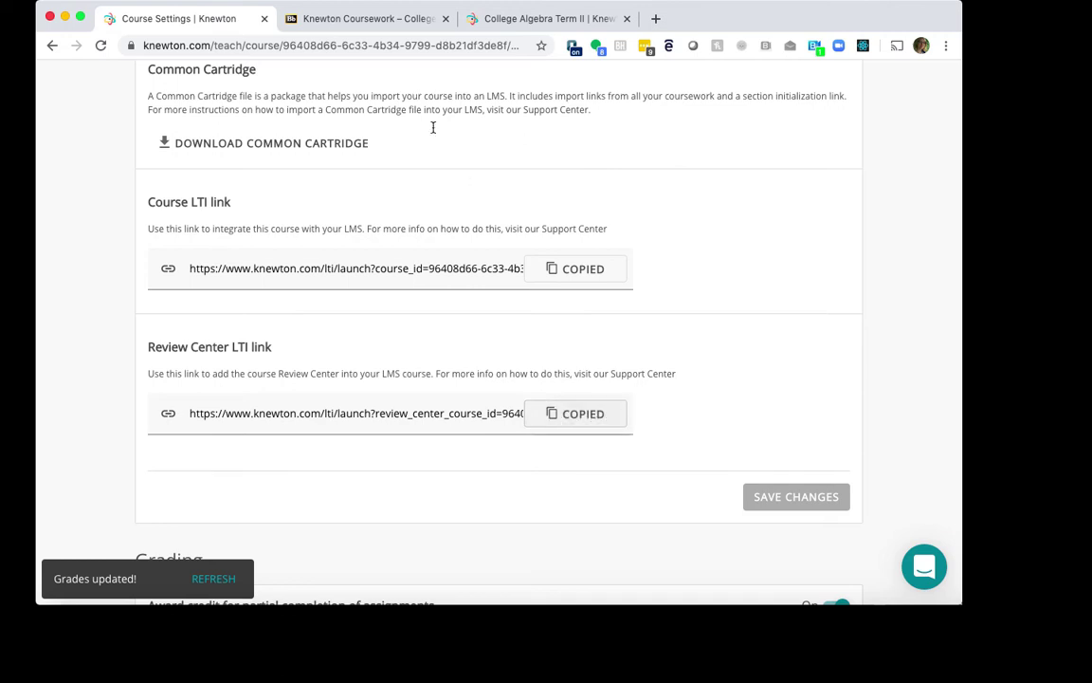
pyautogui.click(375, 19)
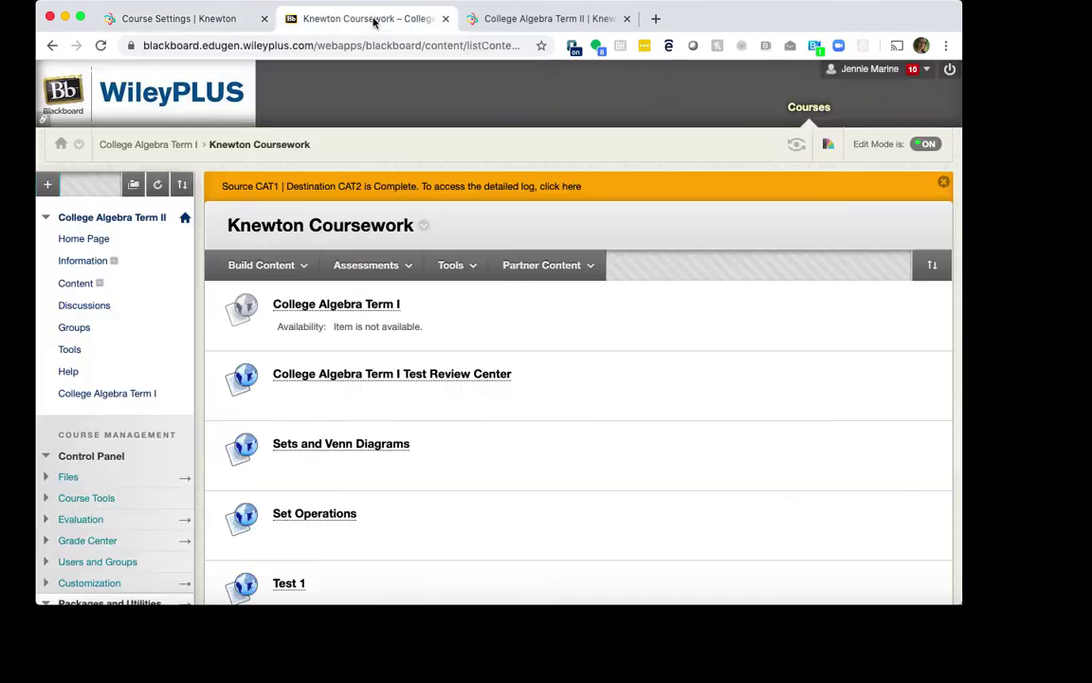
pyautogui.click(370, 265)
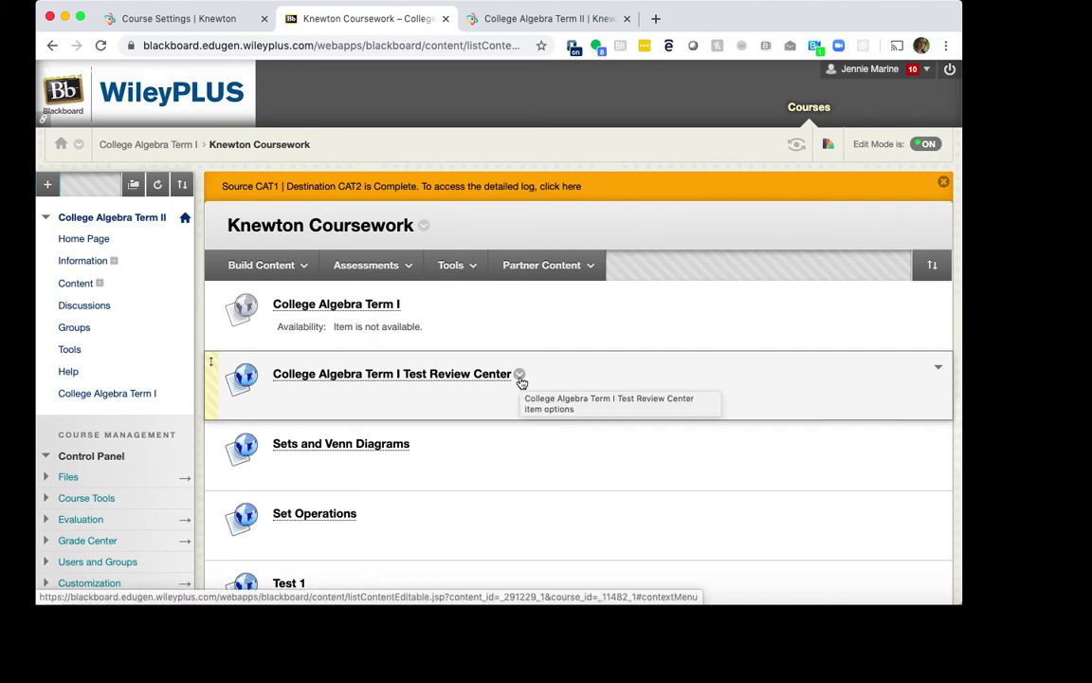
# Replace the Test Review Center link's URL with the pasted Term II Review Center LTI link and submit.
pyautogui.click(520, 375)
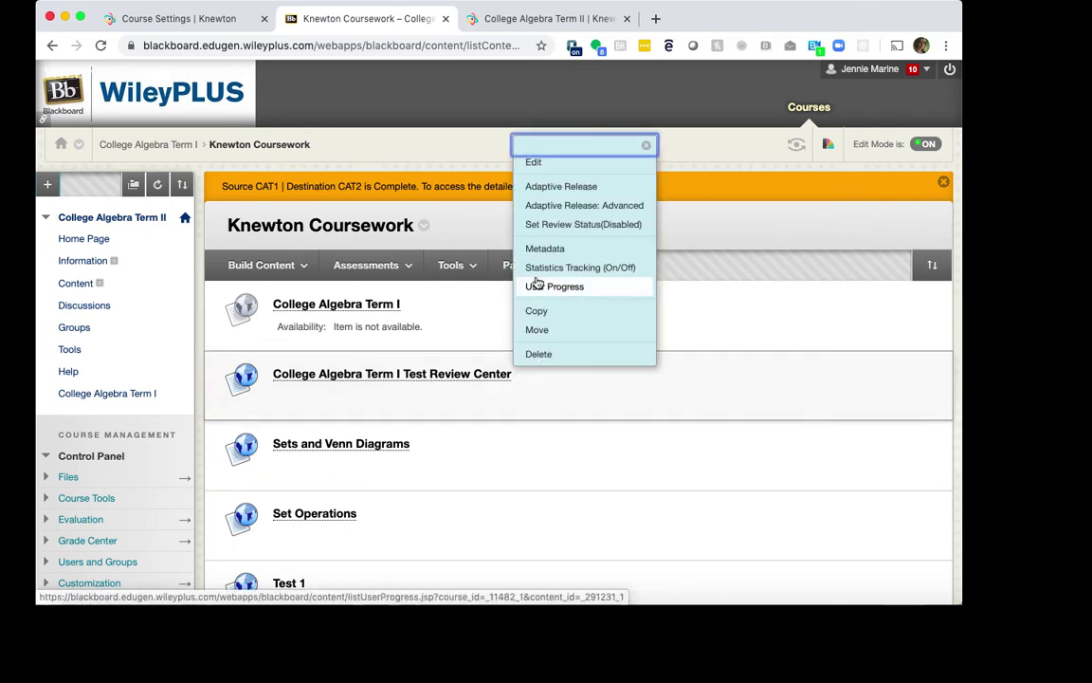
pyautogui.click(536, 167)
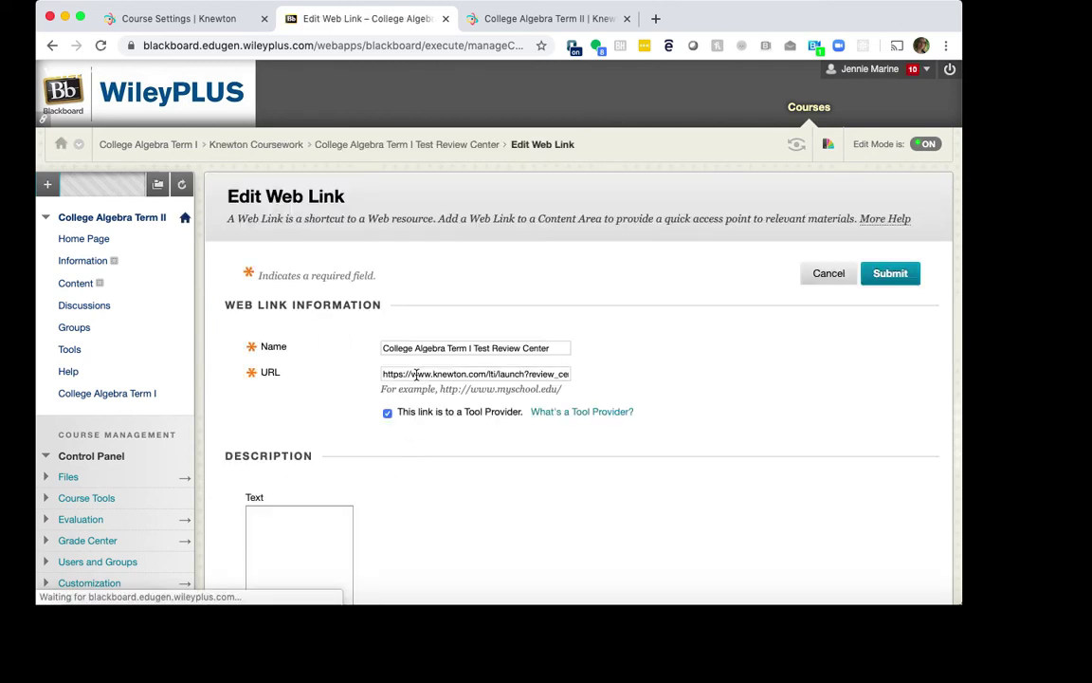
pyautogui.tripleClick(414, 403)
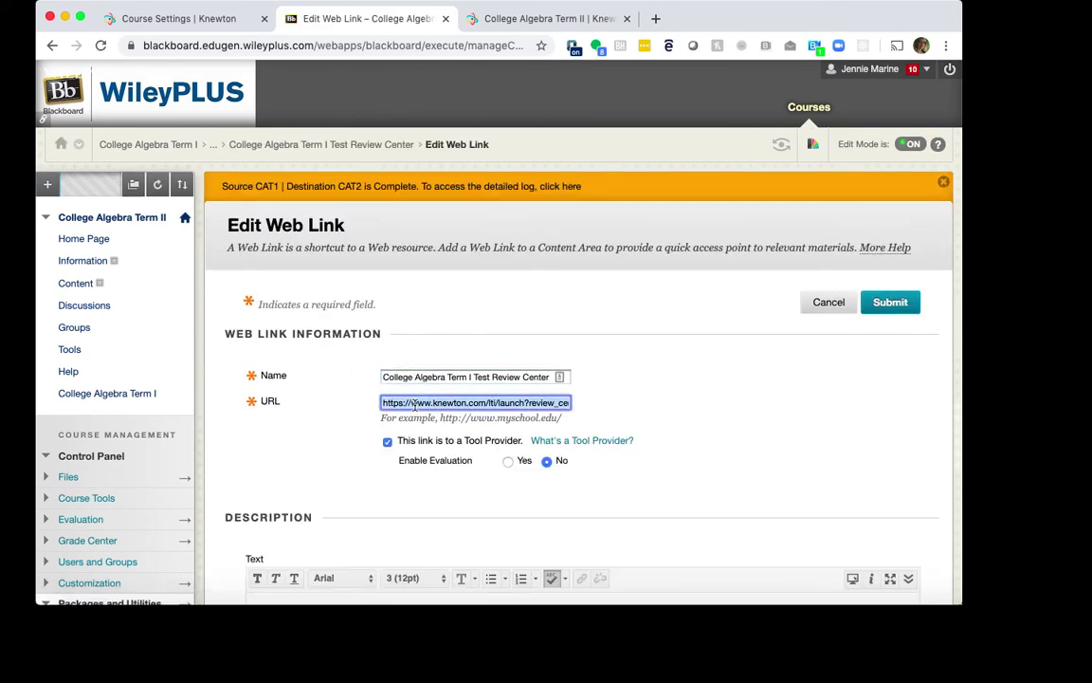
pyautogui.press('BackSpace')
pyautogui.press('super+v')
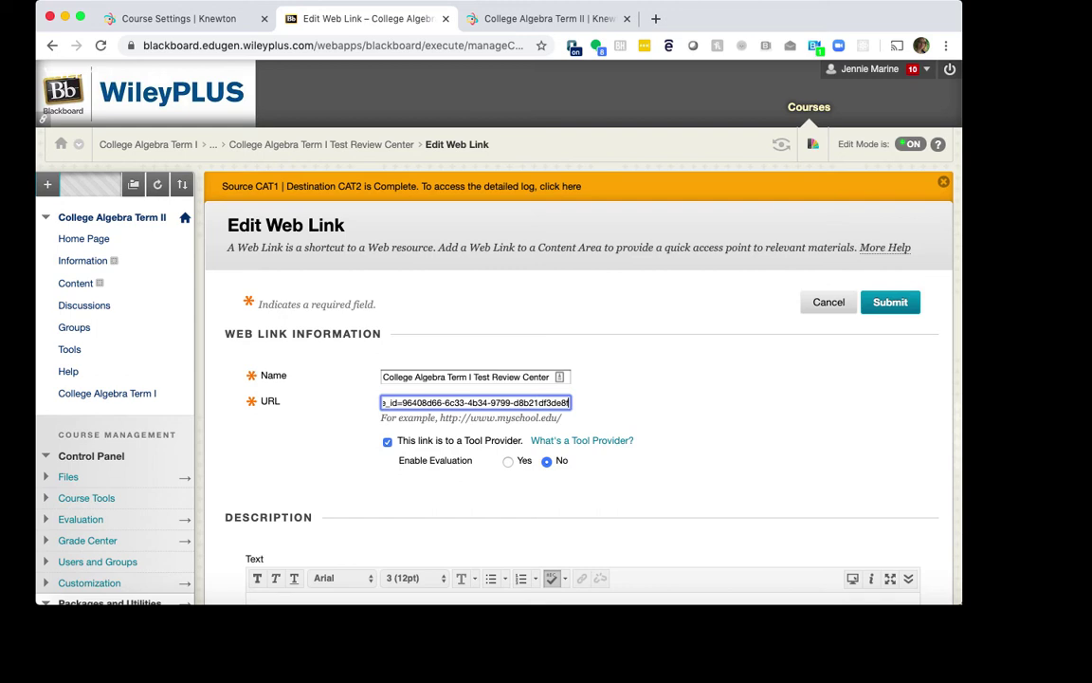
pyautogui.click(878, 304)
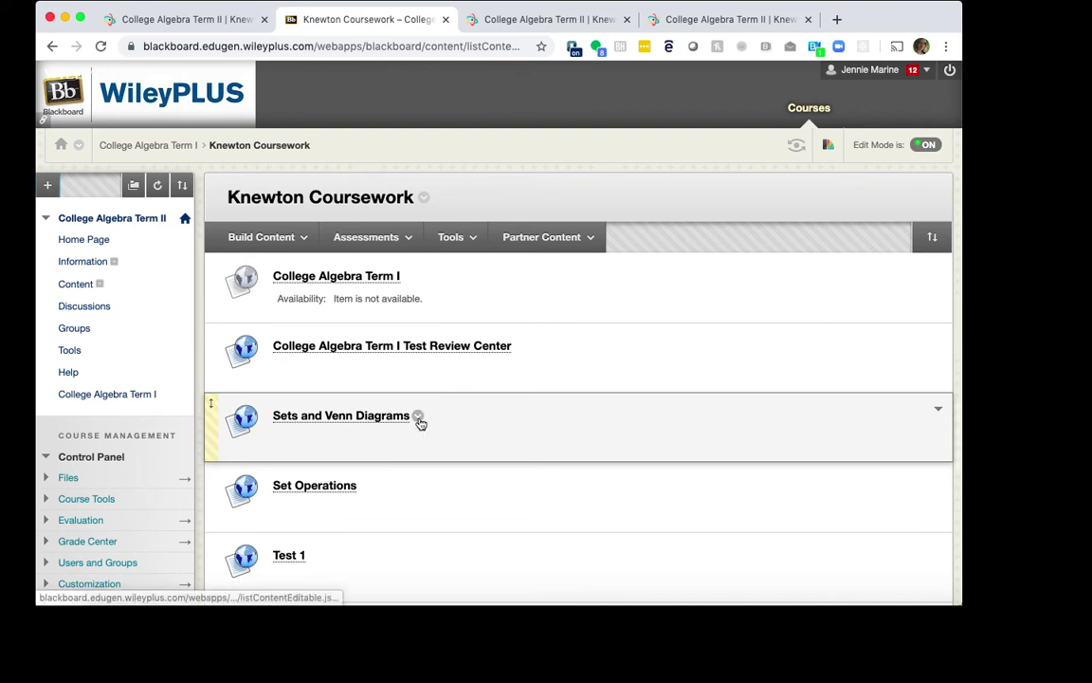
pyautogui.click(419, 423)
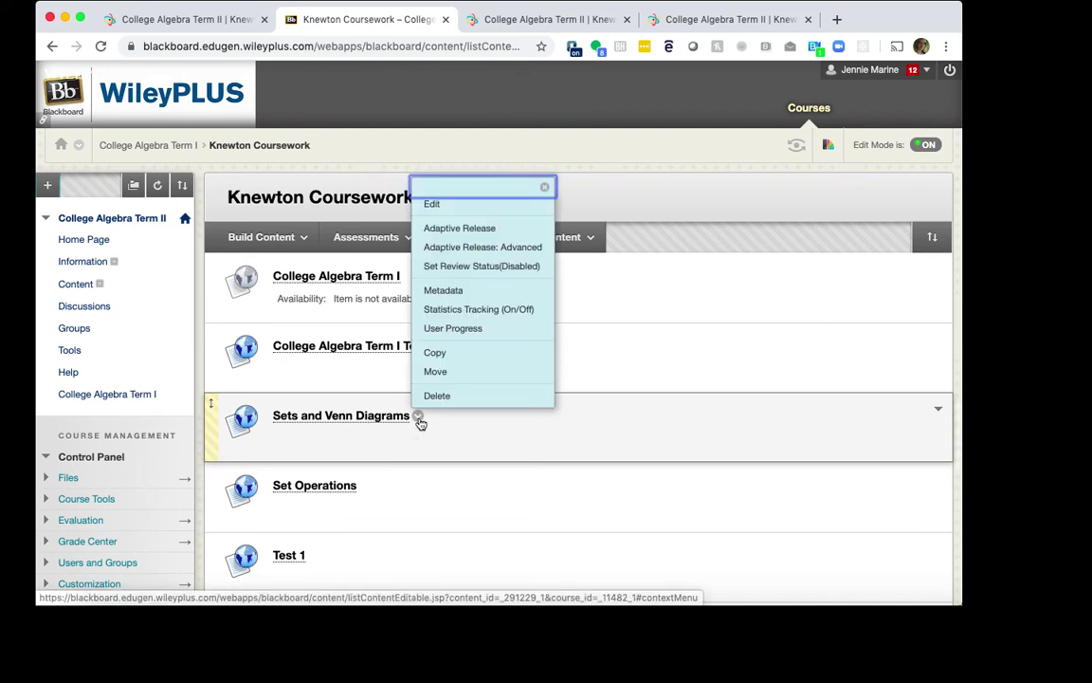
pyautogui.click(443, 207)
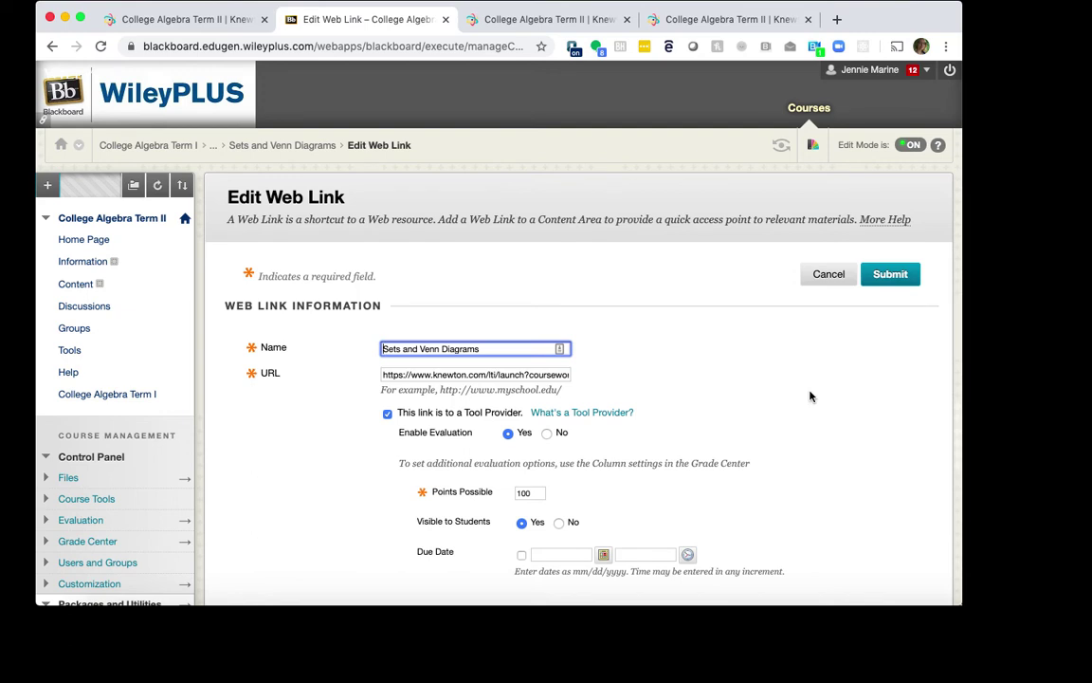
pyautogui.click(904, 280)
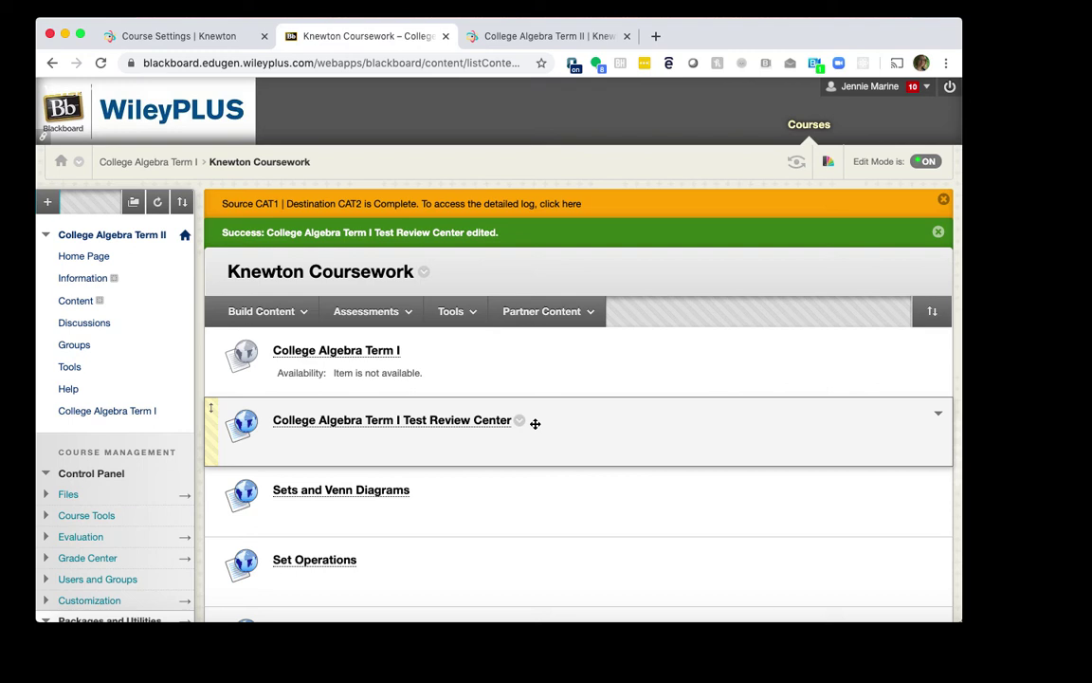
# Launch Sets and Venn Diagrams in a new tab and verify it opens College Algebra Term II.
pyautogui.click(335, 499)
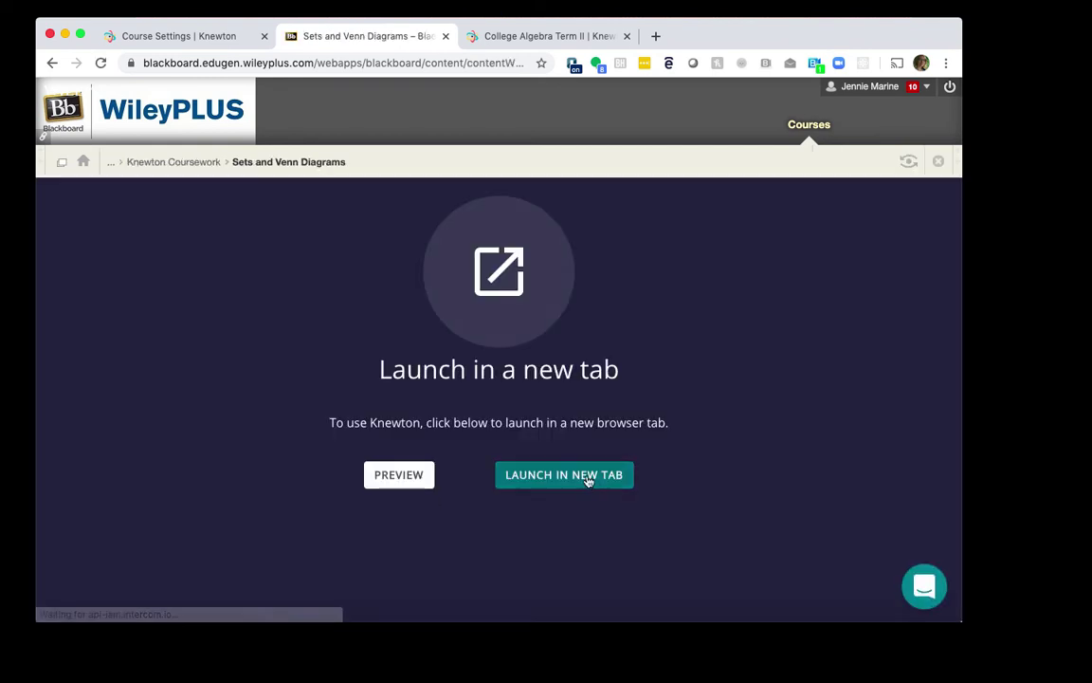
pyautogui.click(595, 485)
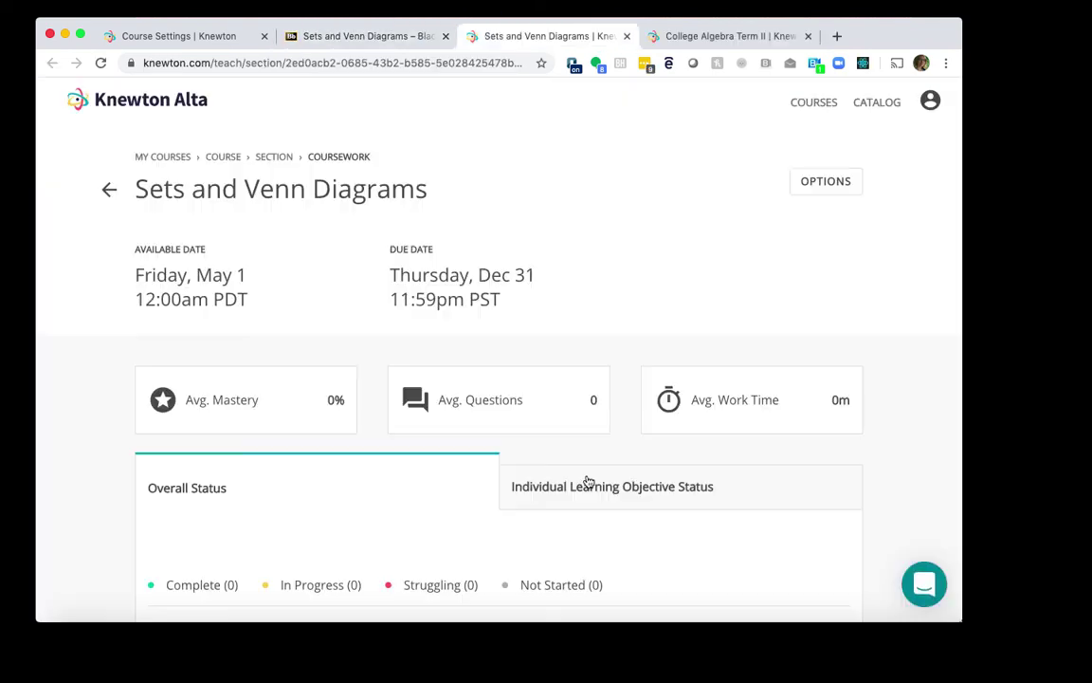
pyautogui.click(273, 157)
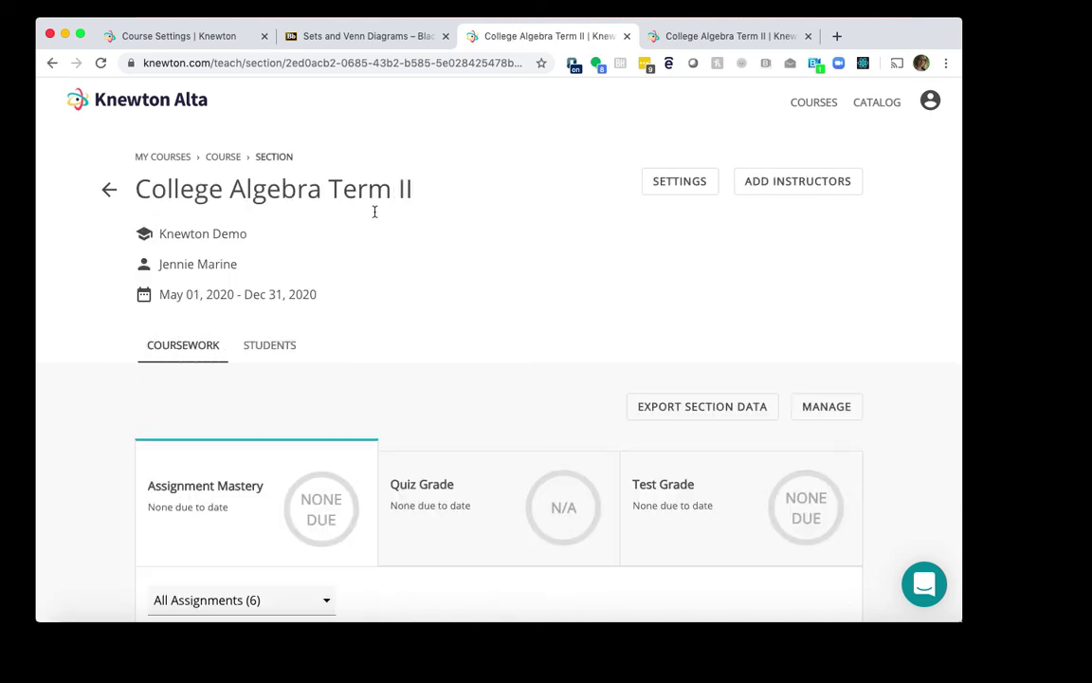
pyautogui.click(227, 157)
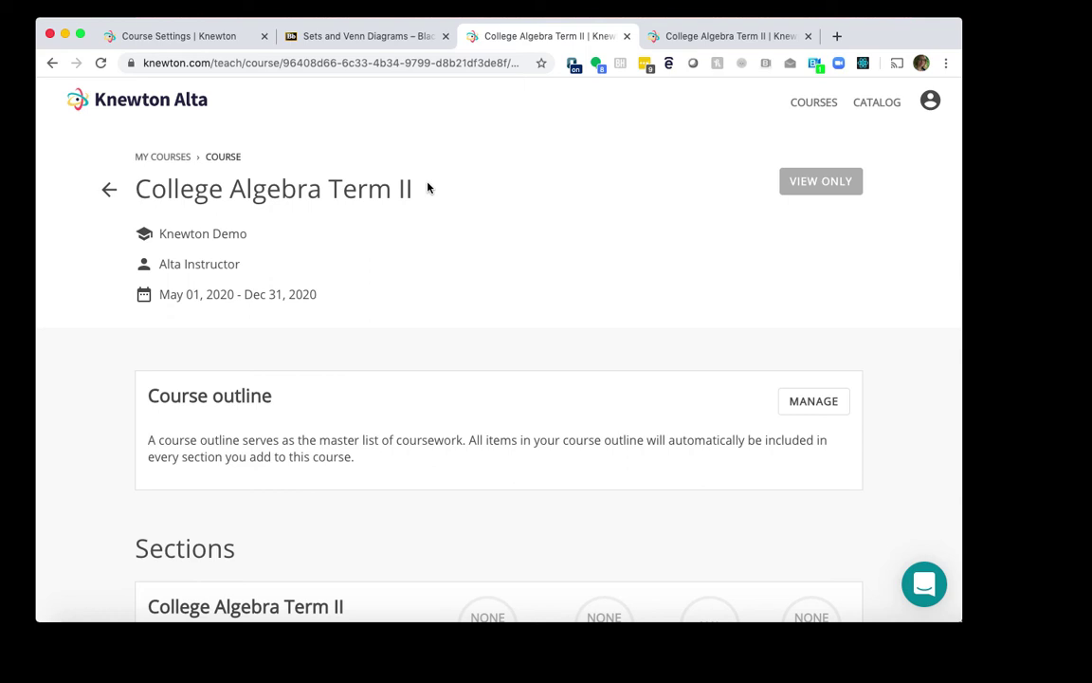
pyautogui.click(345, 38)
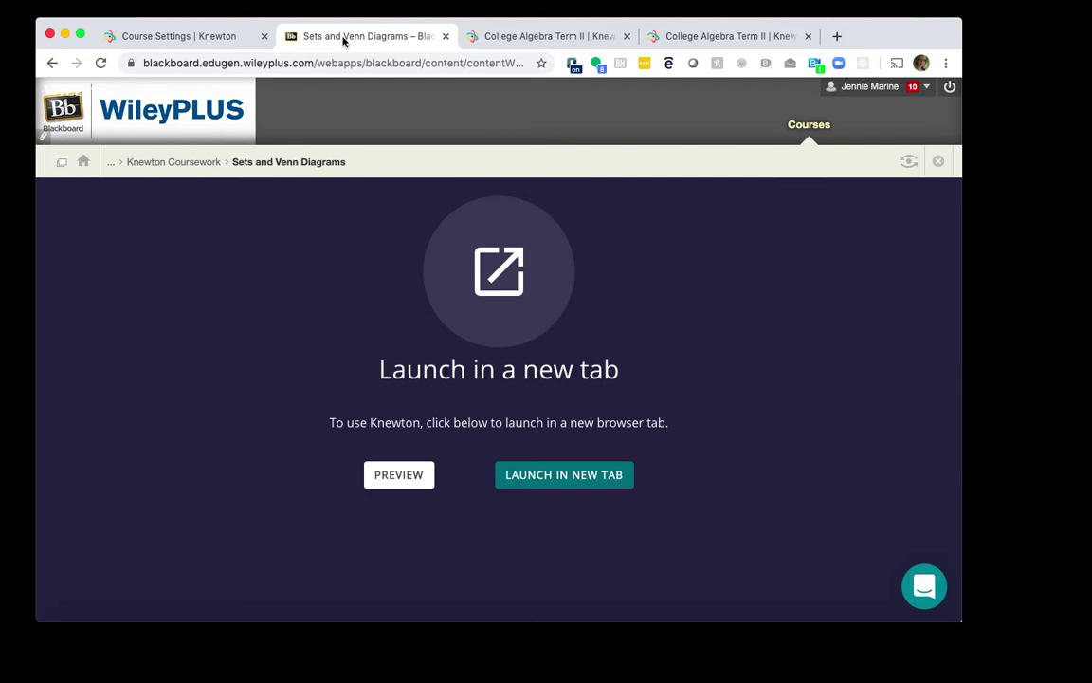
# In Student Preview, open Knewton Coursework > Sets and Venn Diagrams, then exit preview and go back.
pyautogui.click(162, 163)
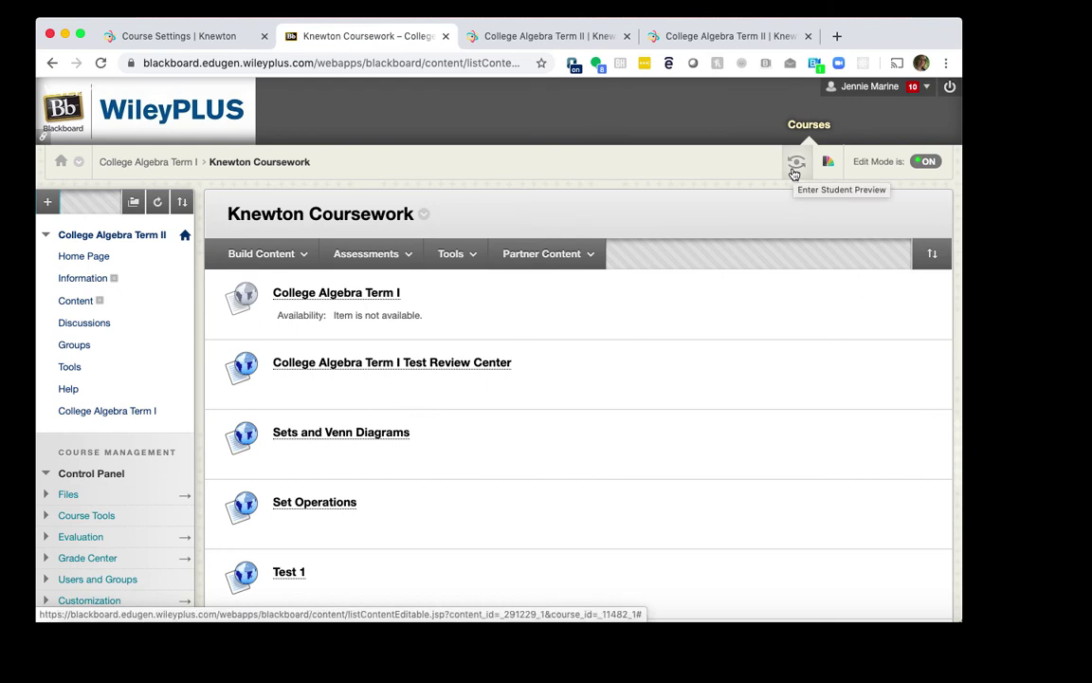
pyautogui.click(795, 170)
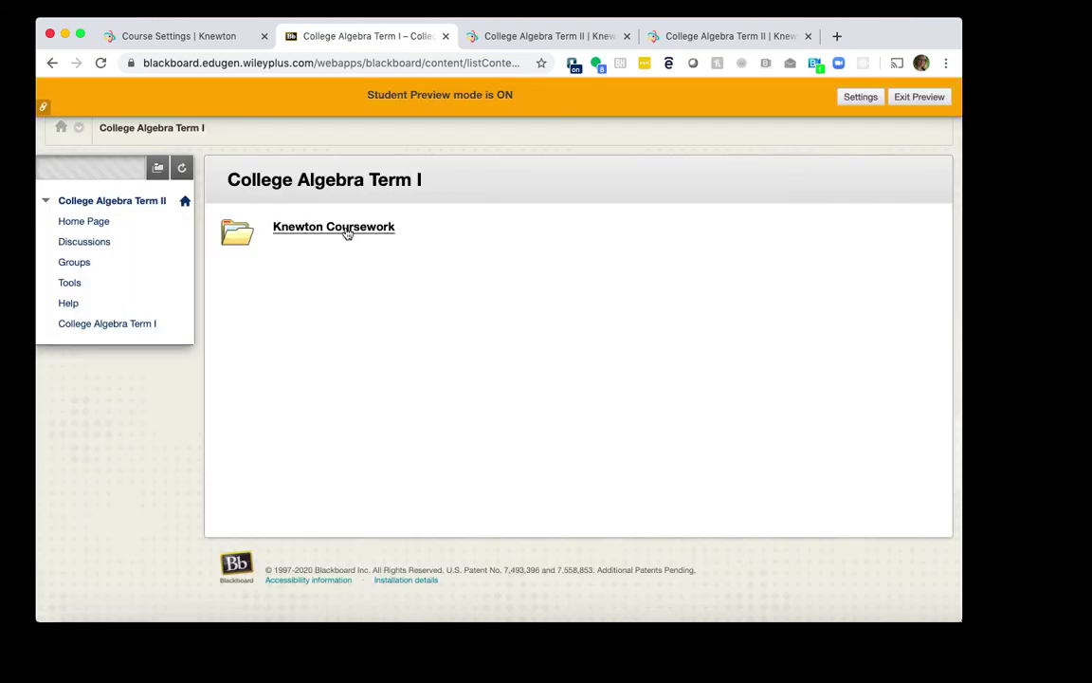
pyautogui.click(347, 227)
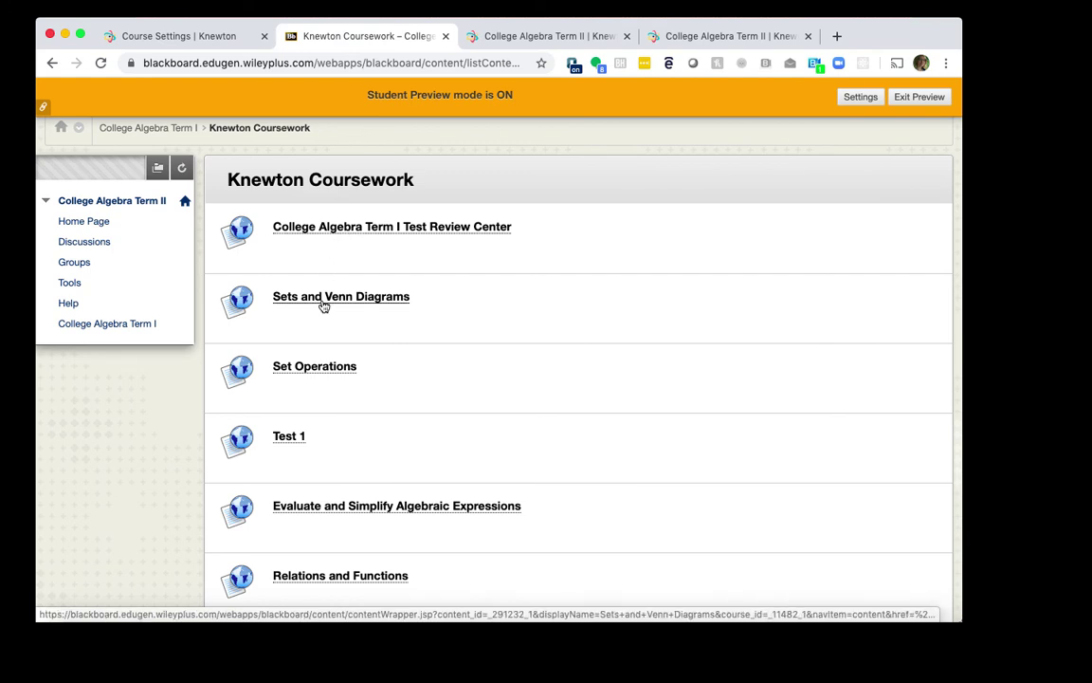
pyautogui.click(323, 305)
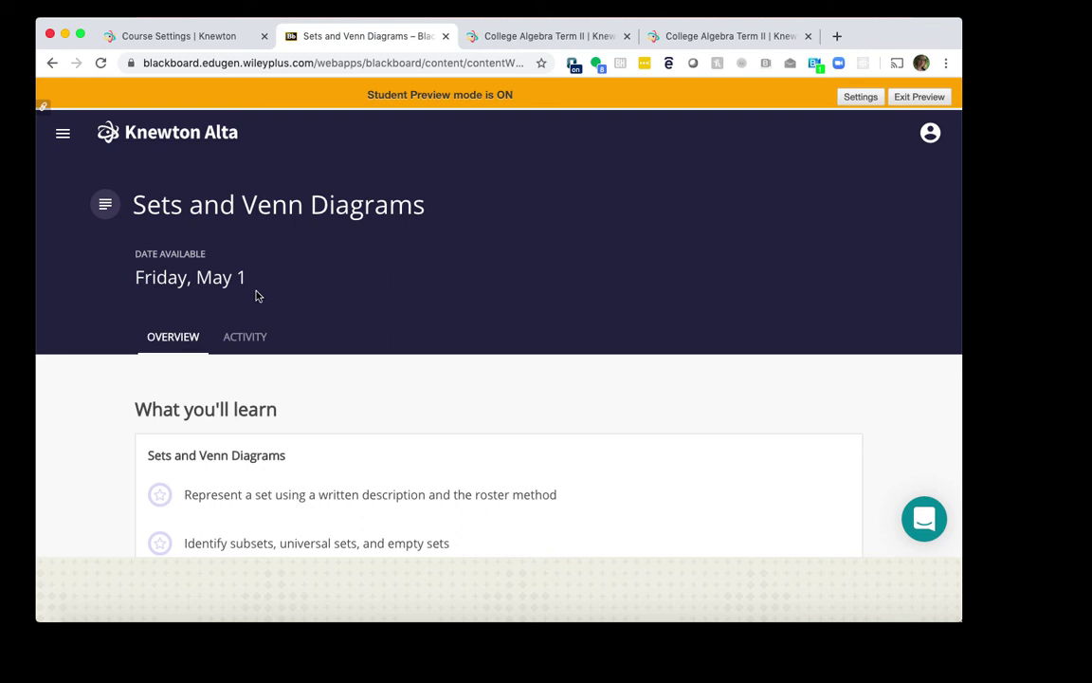
pyautogui.click(908, 98)
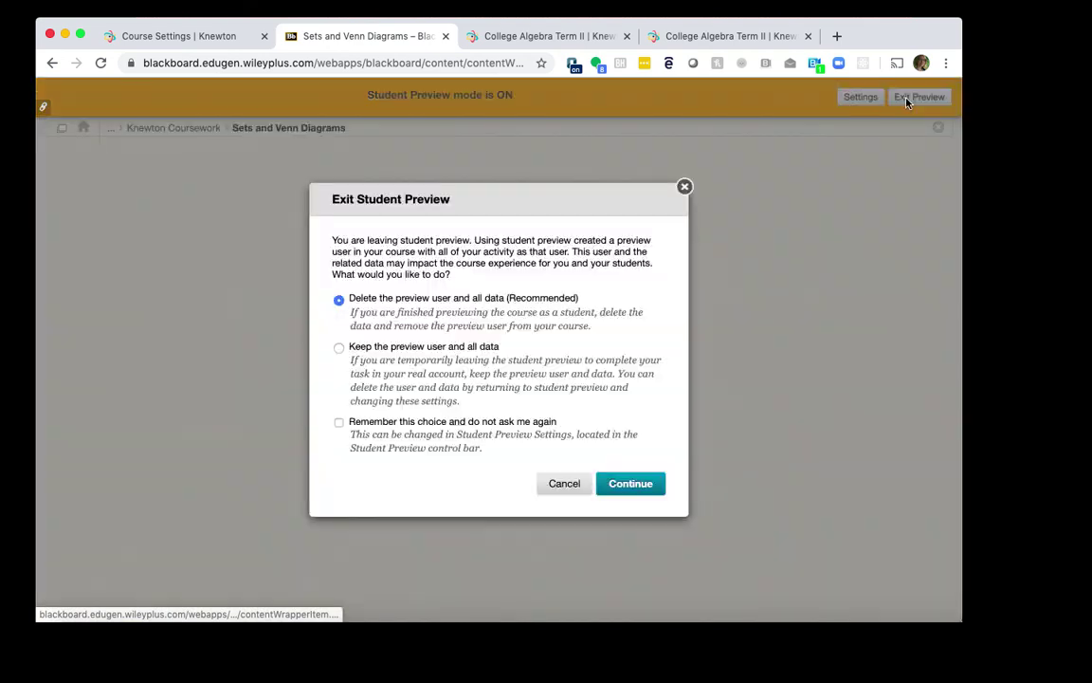
pyautogui.click(622, 485)
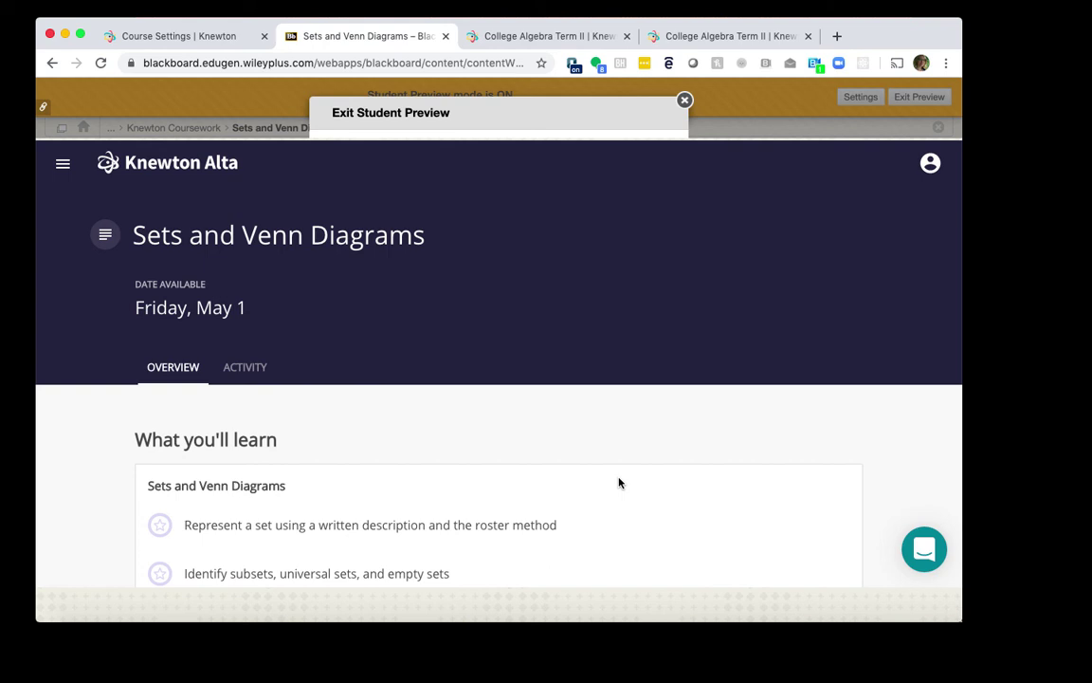
pyautogui.press('super+bracketleft')
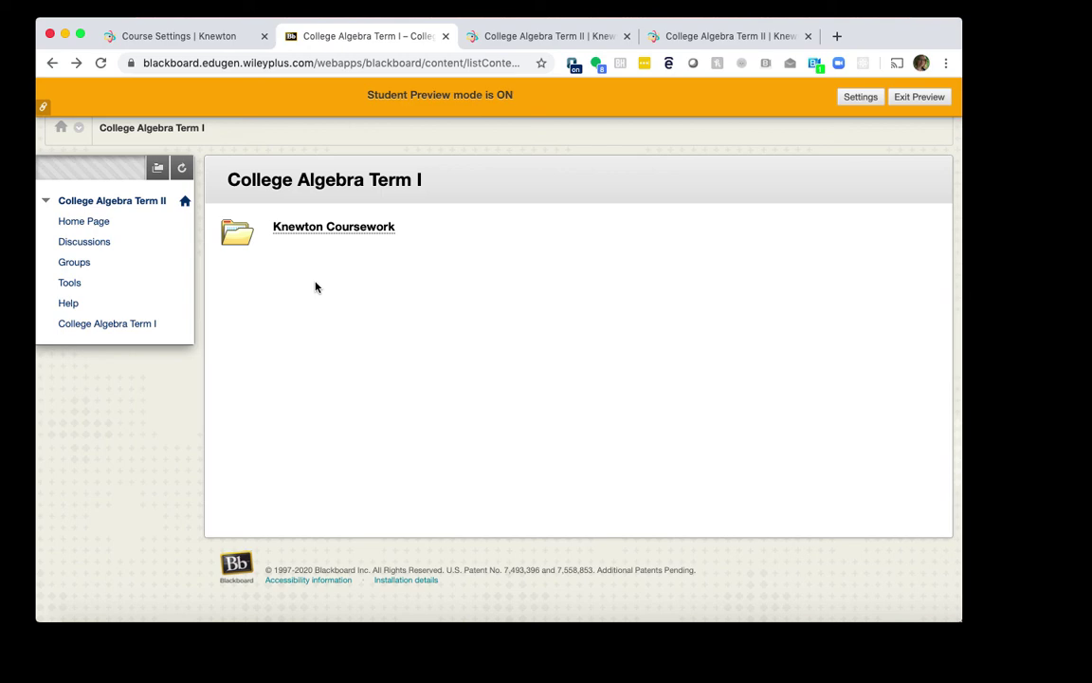
# Open the College Algebra Term II course outline and set Sets and Venn Diagrams' end date to December 1.
pyautogui.click(188, 37)
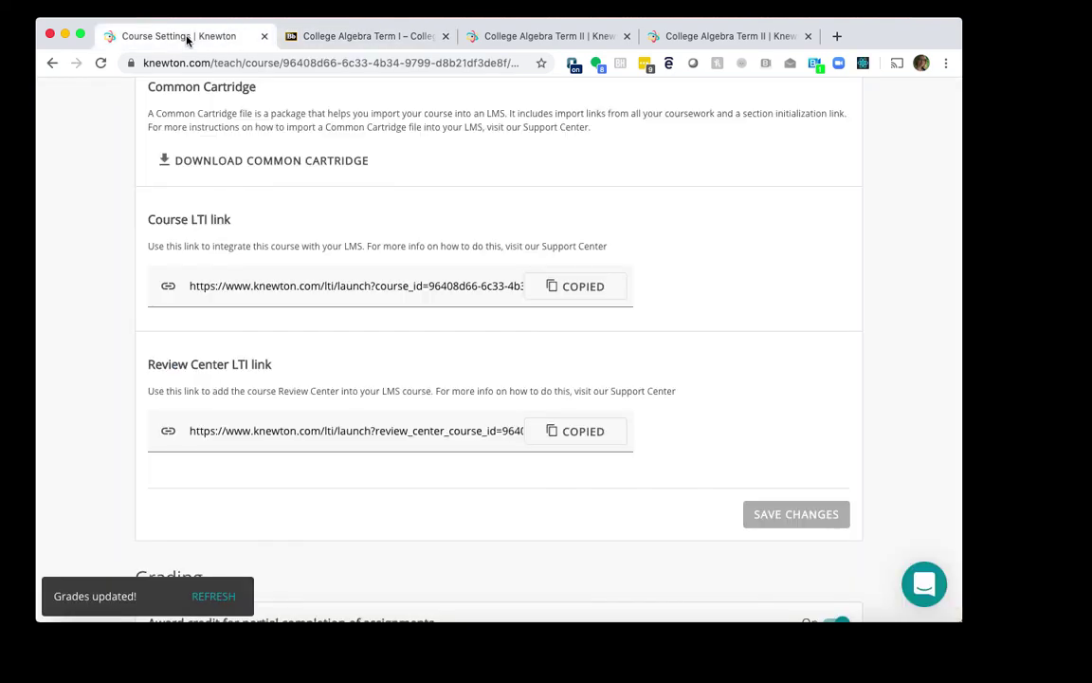
pyautogui.scroll(15, 237, 230)
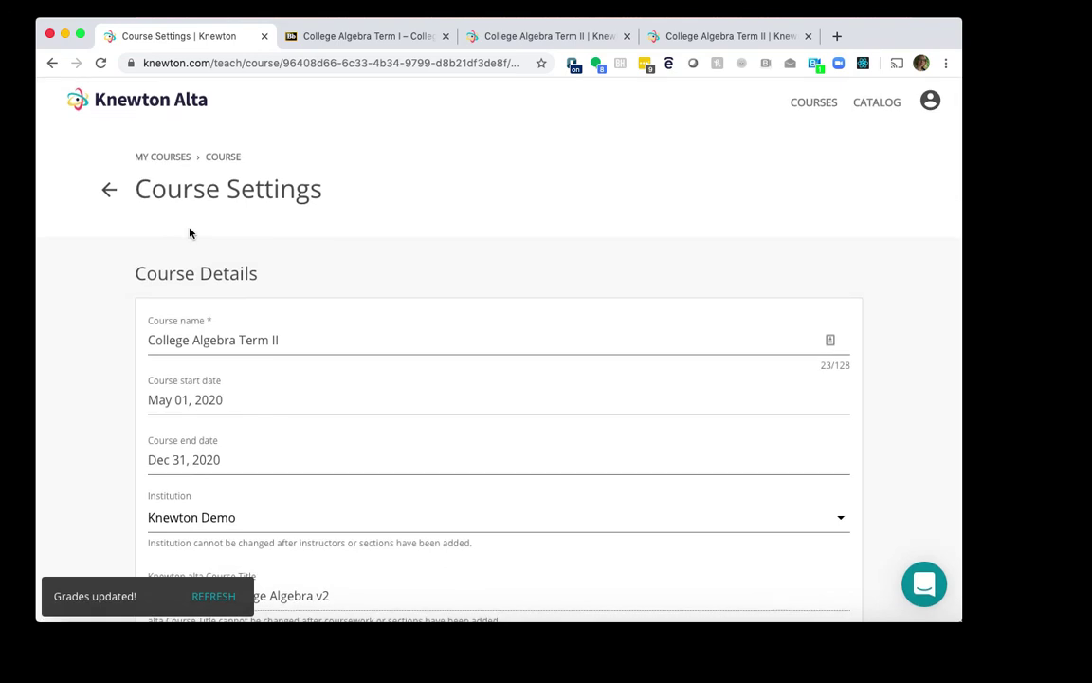
pyautogui.click(109, 192)
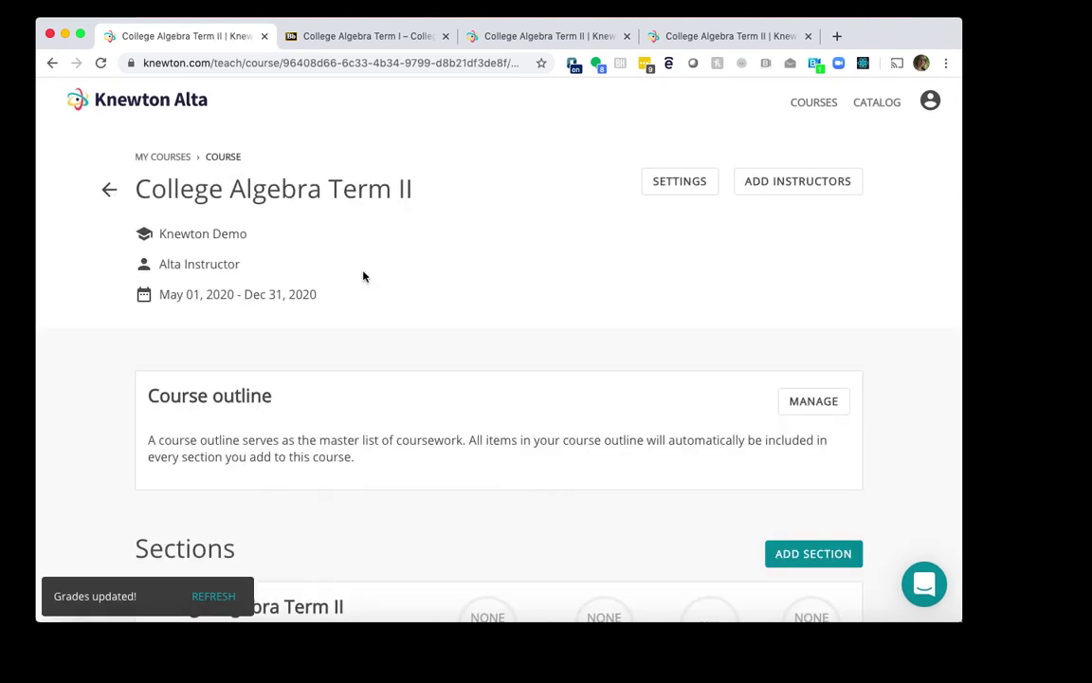
pyautogui.click(817, 404)
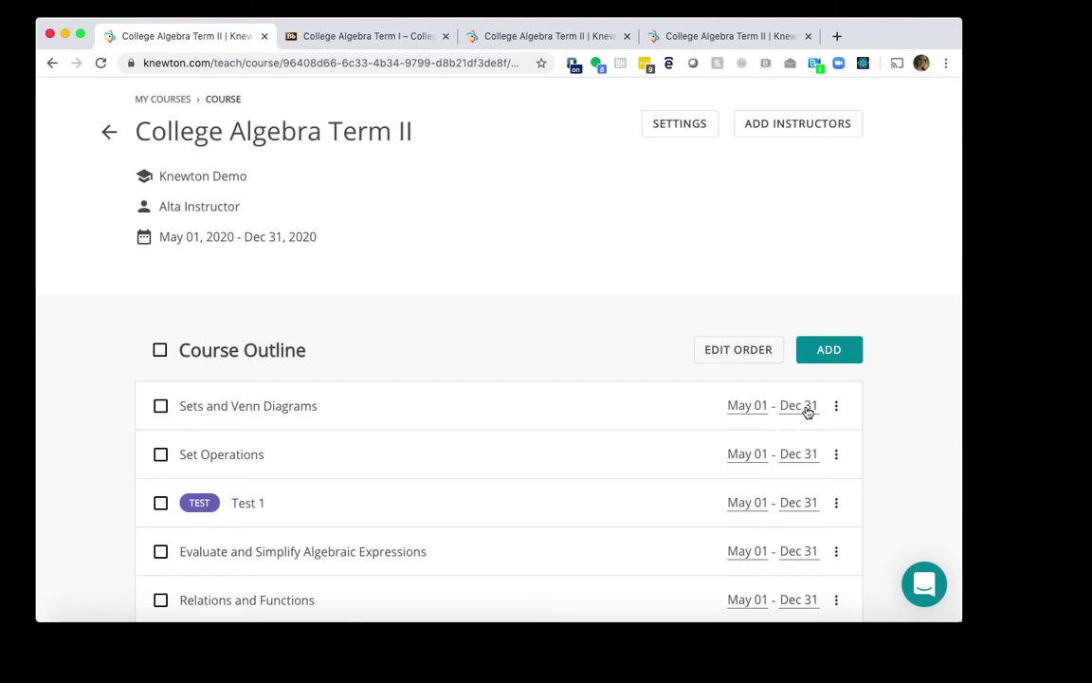
pyautogui.click(807, 411)
pyautogui.click(668, 218)
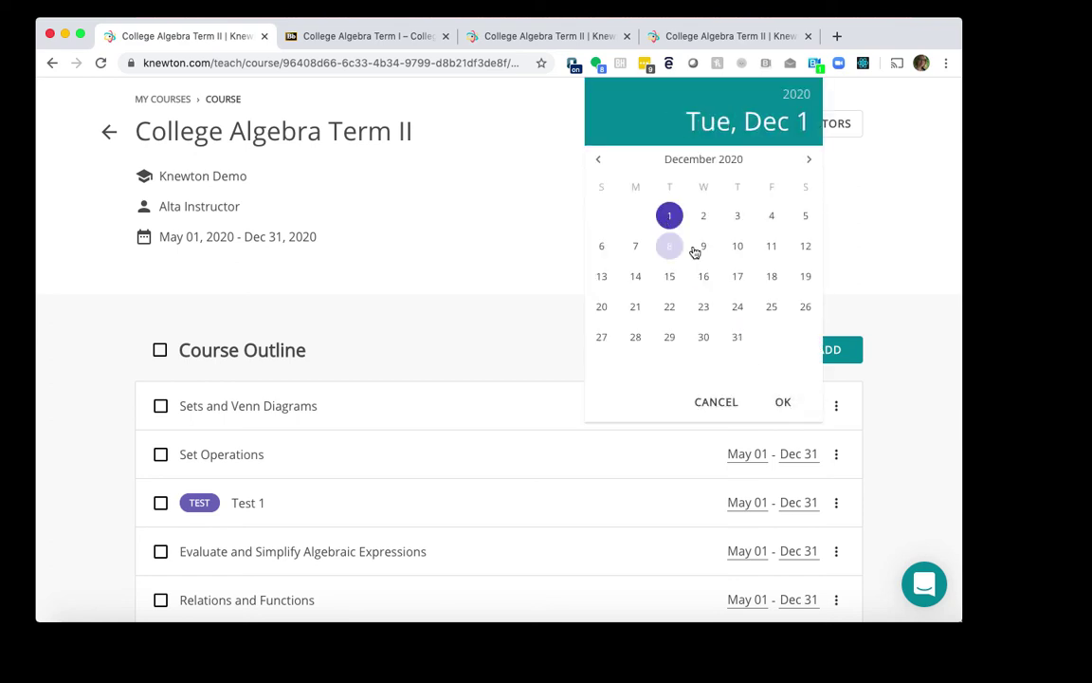
pyautogui.click(782, 402)
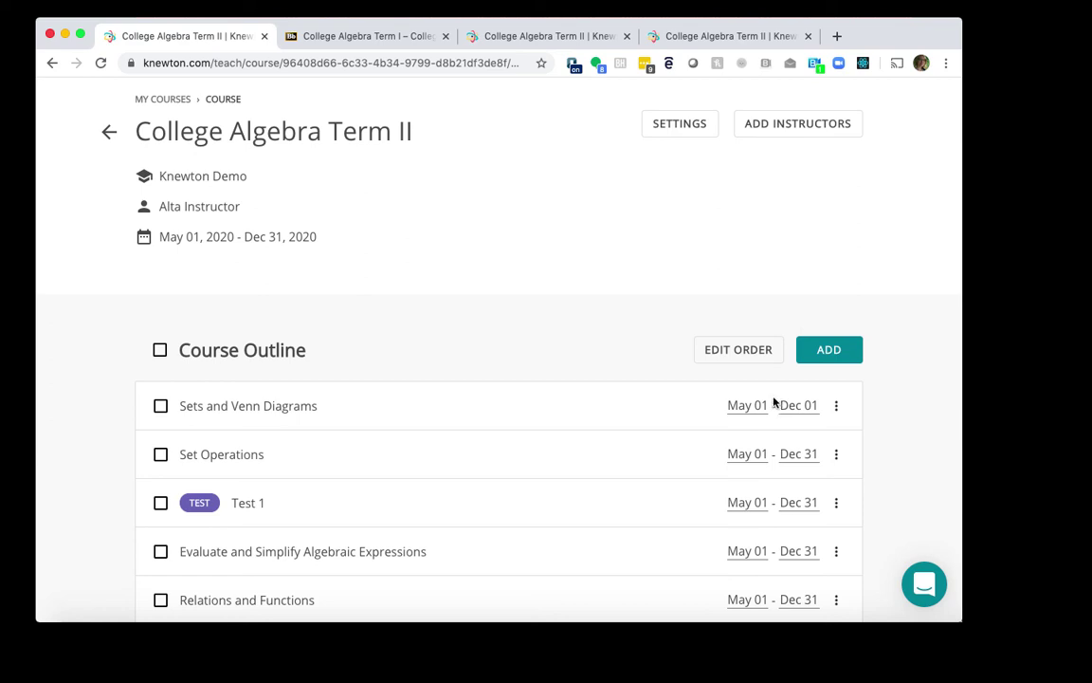
# Change Sets and Venn Diagrams, Set Operations and Evaluate and Simplify Algebraic Expressions to end May 15 for all sections.
pyautogui.click(161, 407)
pyautogui.click(160, 454)
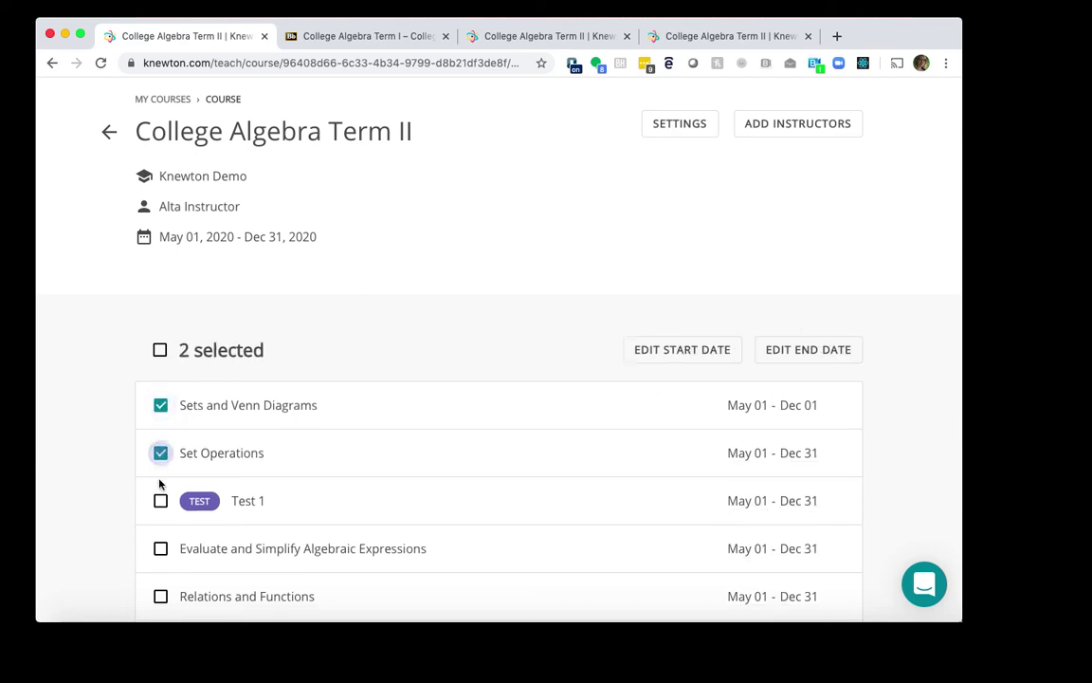
pyautogui.click(161, 550)
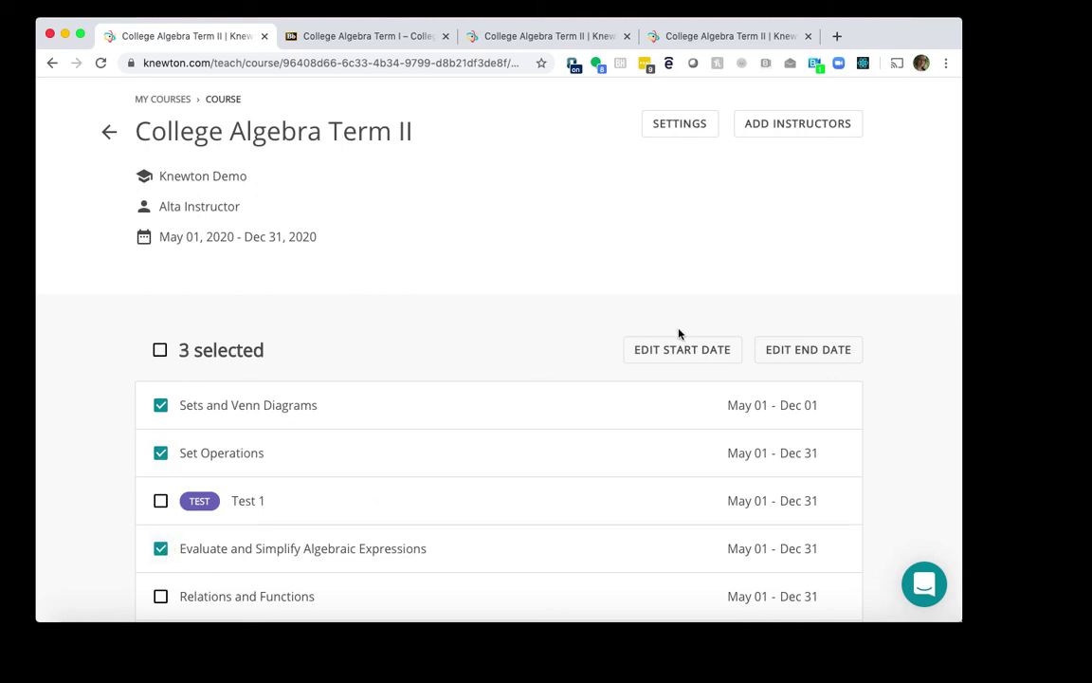
pyautogui.click(790, 344)
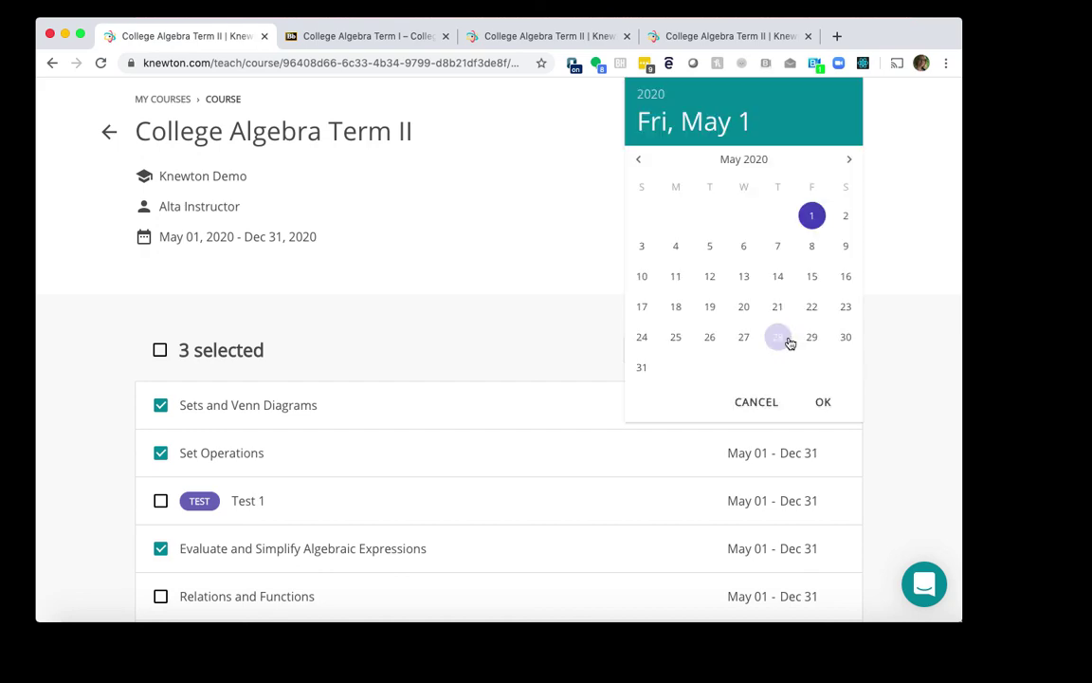
pyautogui.click(814, 276)
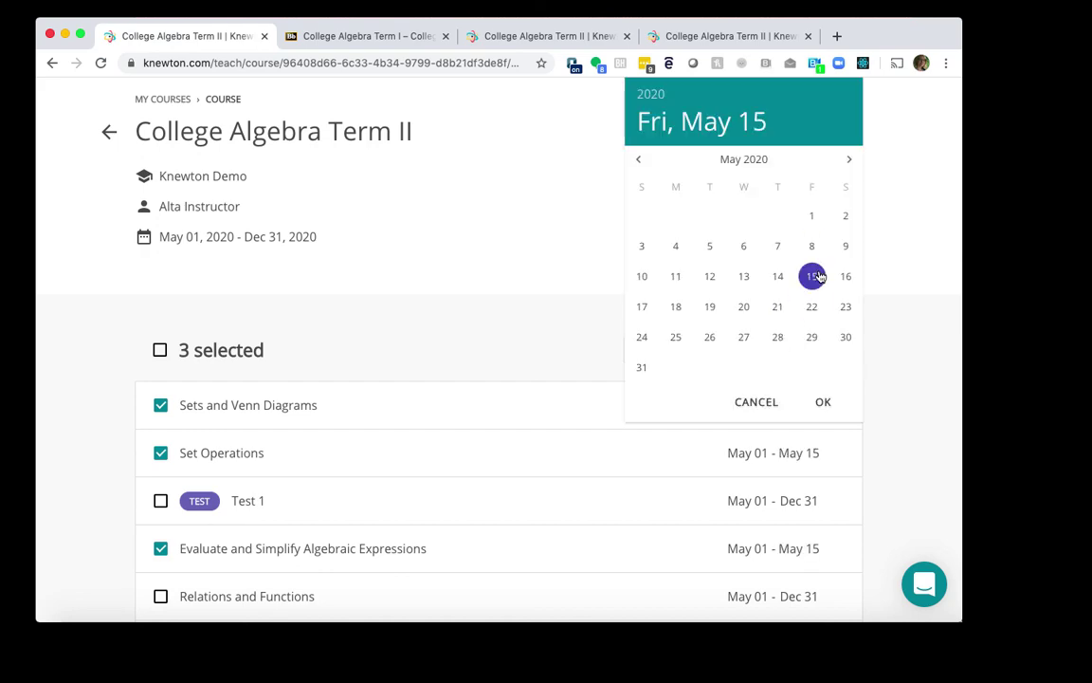
pyautogui.click(821, 404)
pyautogui.click(691, 418)
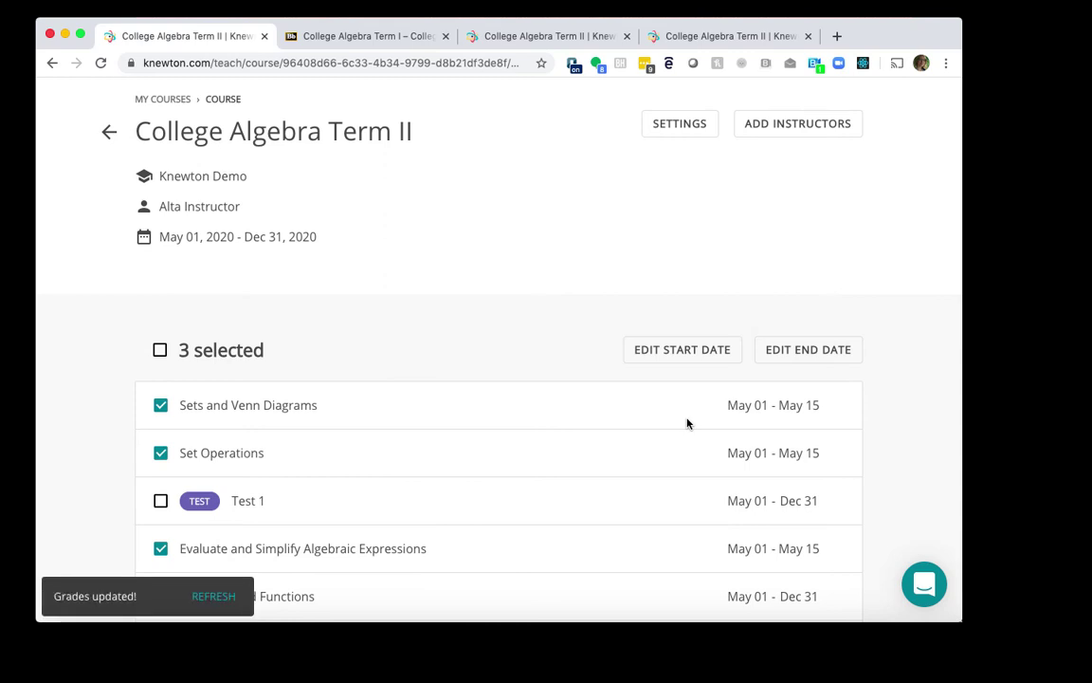